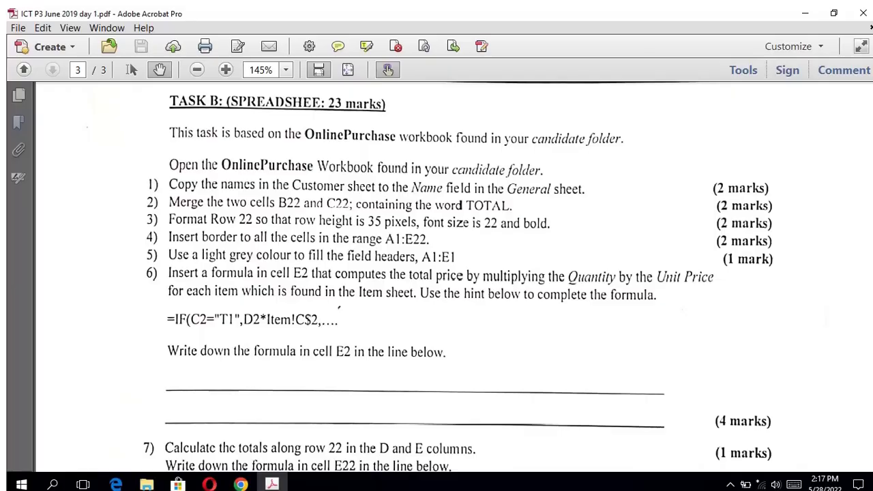
Close the open Explorer window and open the OnlinePurchase workbook from the desktop's Candidate Folder
{"action": "left_click", "coordinate": [802, 16]}
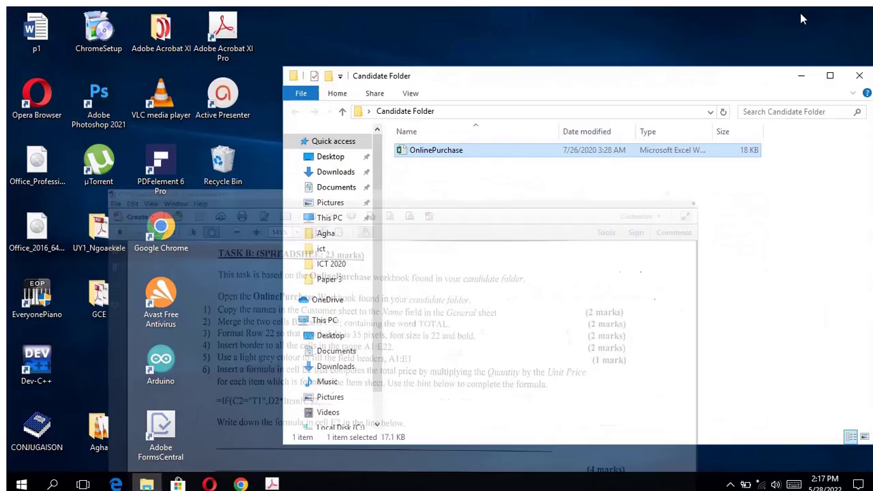
{"action": "left_click", "coordinate": [858, 76]}
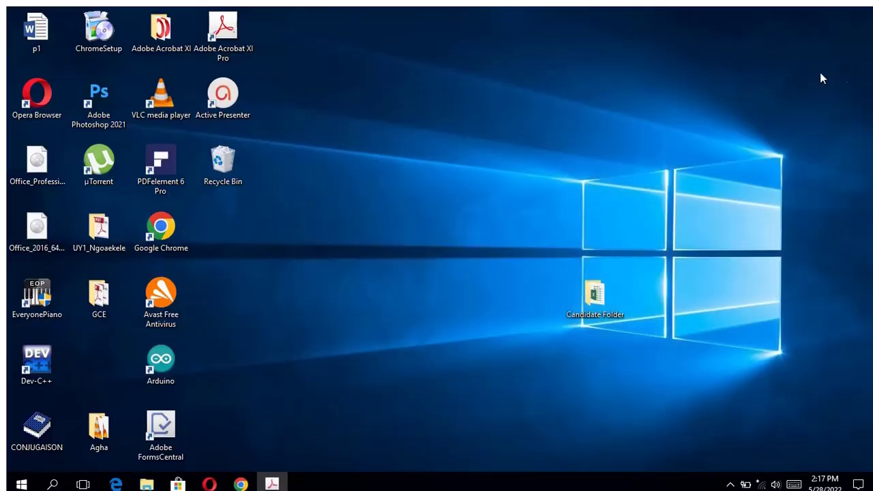
{"action": "double_click", "coordinate": [590, 297]}
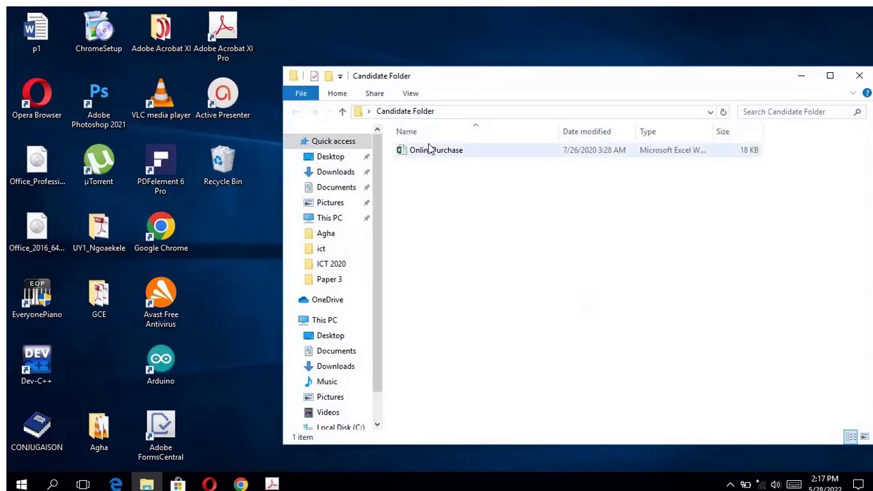
{"action": "double_click", "coordinate": [430, 150]}
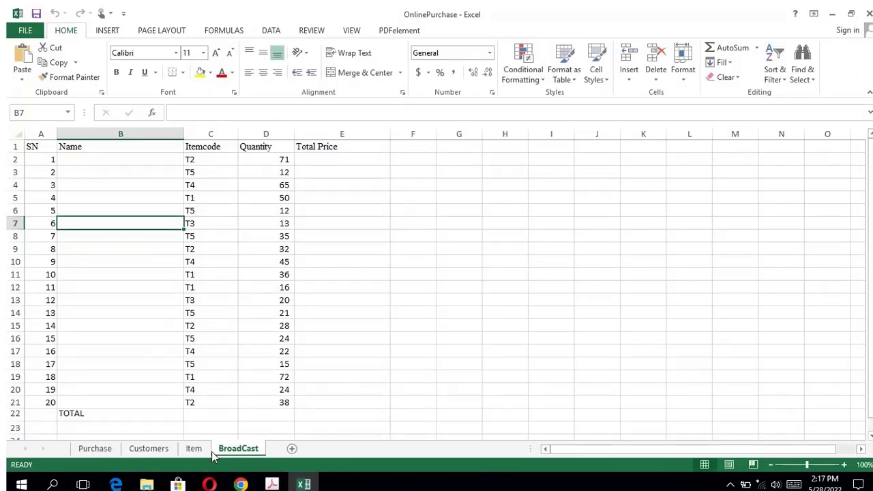
Copy the 20 customer names in B2:B21 of the Customers sheet
{"action": "left_click", "coordinate": [271, 484]}
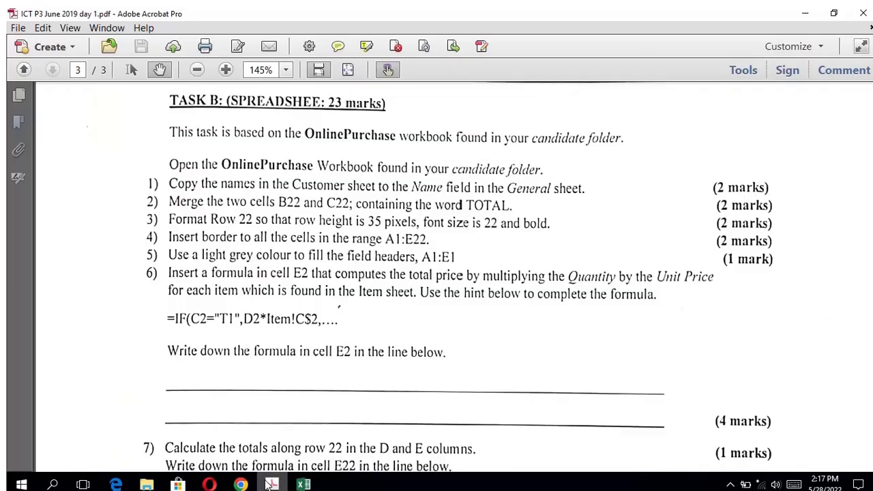
{"action": "left_click", "coordinate": [303, 484]}
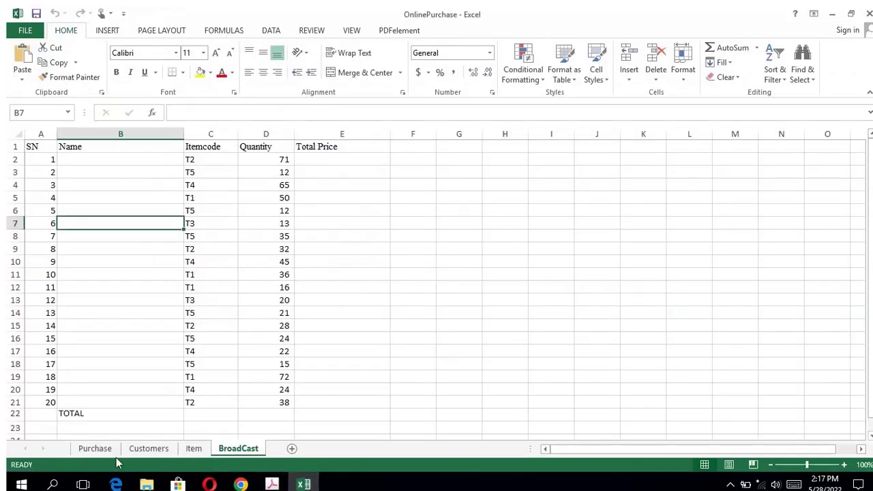
{"action": "left_click", "coordinate": [148, 448]}
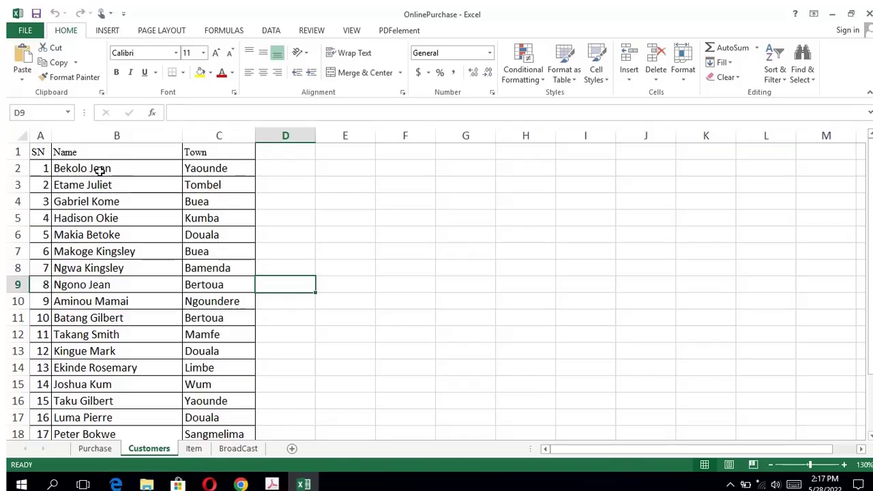
{"action": "left_click_drag", "start_coordinate": [100, 170], "coordinate": [76, 406]}
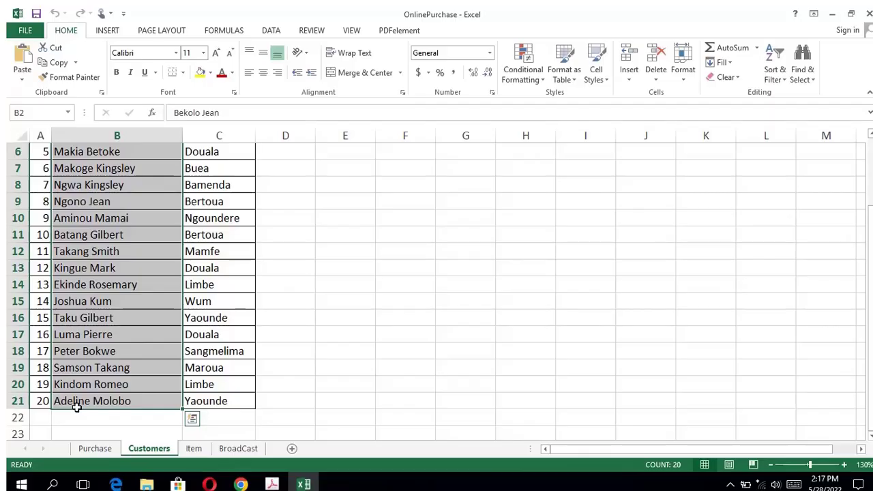
{"action": "key", "text": "ctrl+c"}
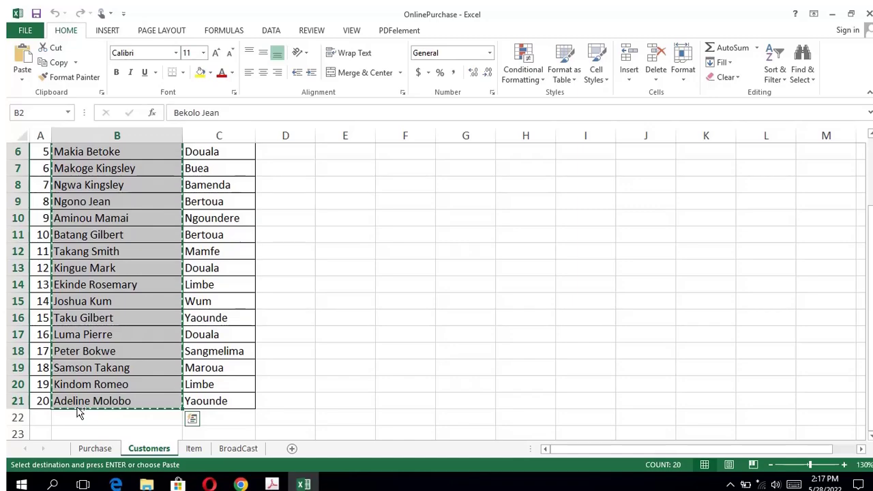
Paste the names into the BroadCast sheet's Name cells B2:B21
{"action": "left_click", "coordinate": [233, 450]}
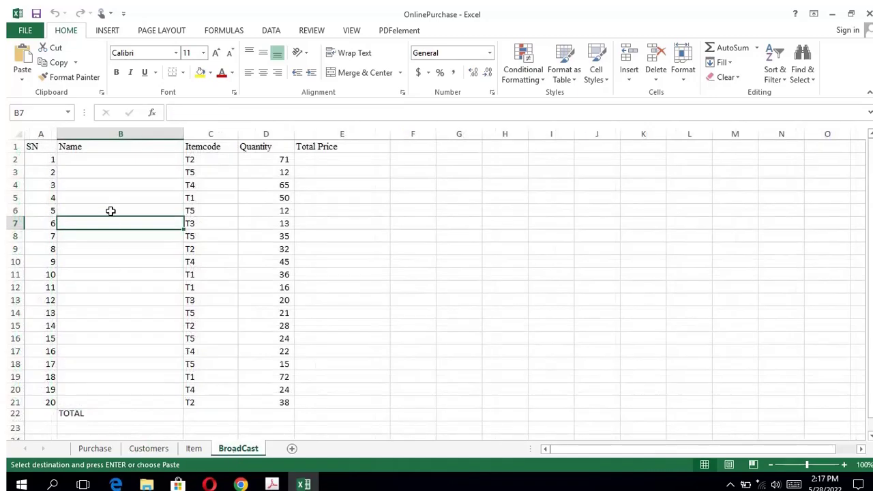
{"action": "left_click", "coordinate": [99, 162]}
{"action": "left_click_drag", "start_coordinate": [99, 162], "coordinate": [79, 399]}
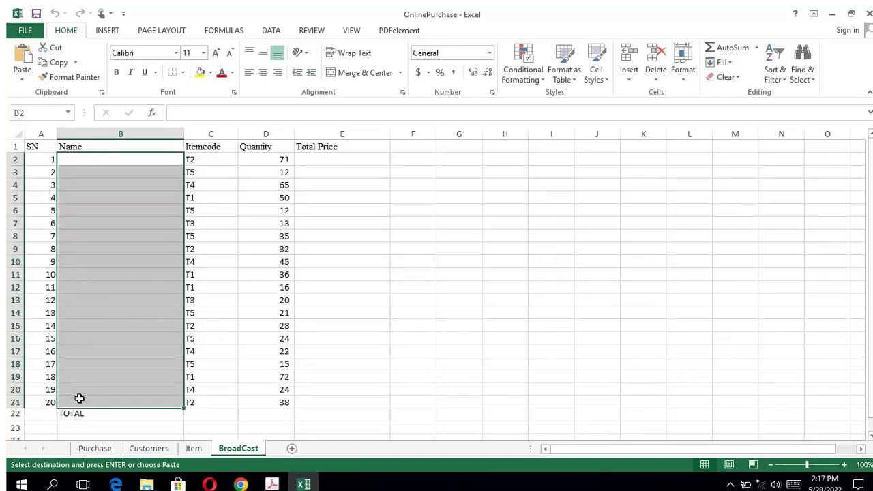
{"action": "key", "text": "ctrl+v"}
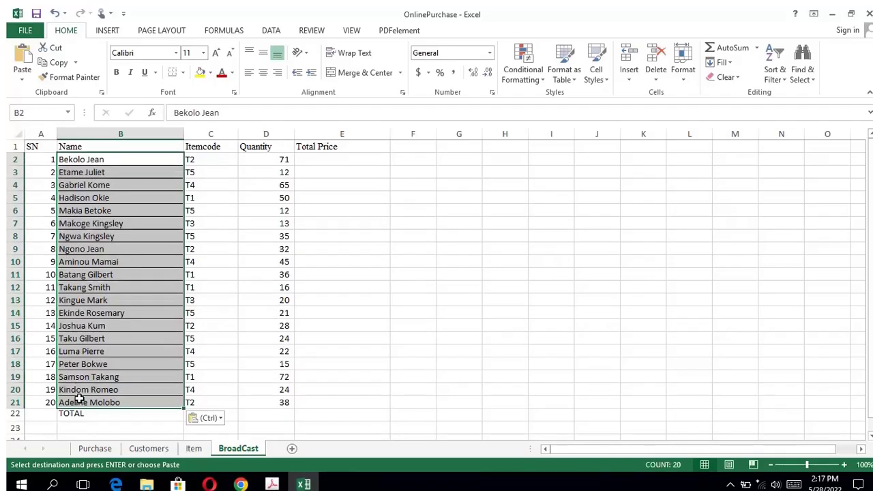
{"action": "left_click", "coordinate": [271, 484]}
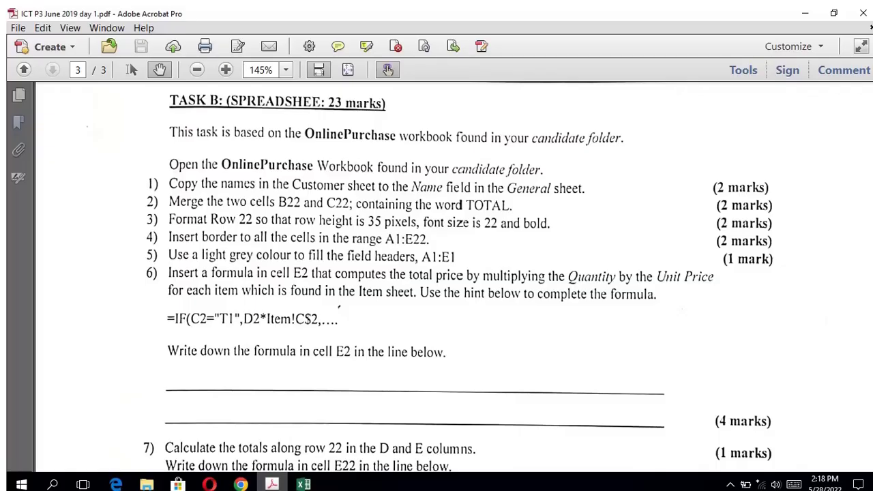
Merge and centre cells B22:C22 so TOTAL spans both columns
{"action": "left_click", "coordinate": [304, 484]}
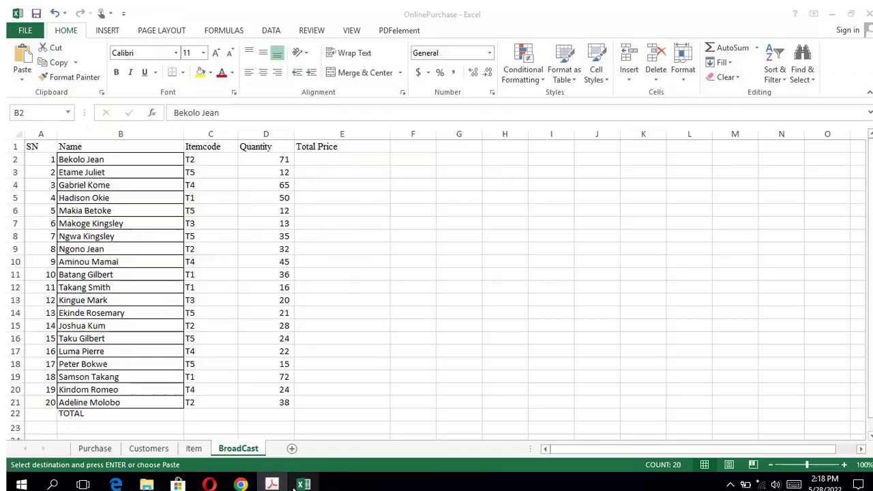
{"action": "left_click", "coordinate": [252, 428]}
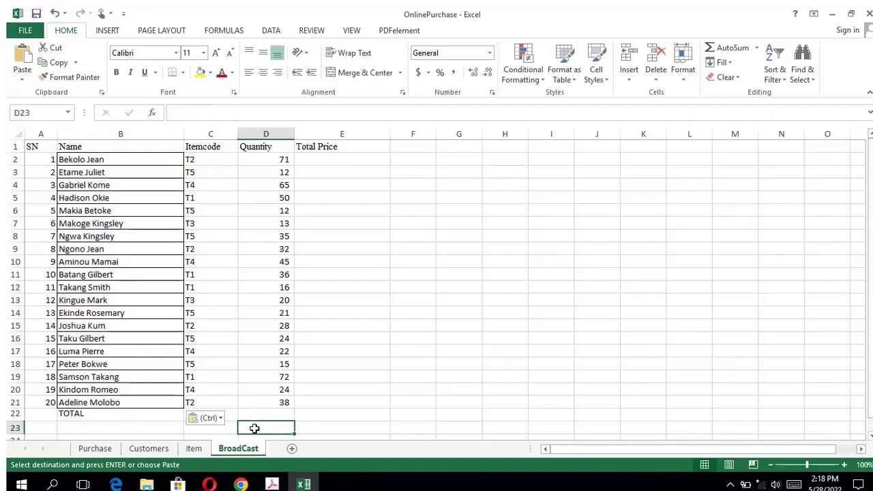
{"action": "left_click", "coordinate": [150, 412]}
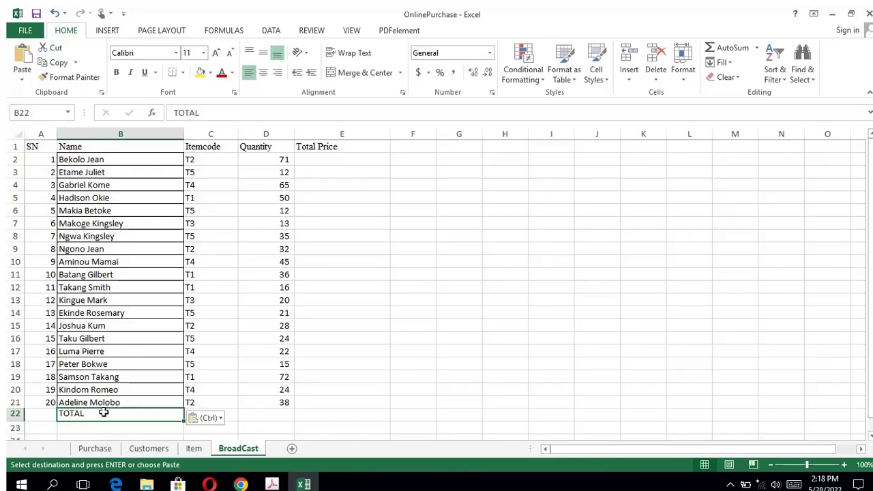
{"action": "left_click_drag", "start_coordinate": [103, 412], "coordinate": [204, 420]}
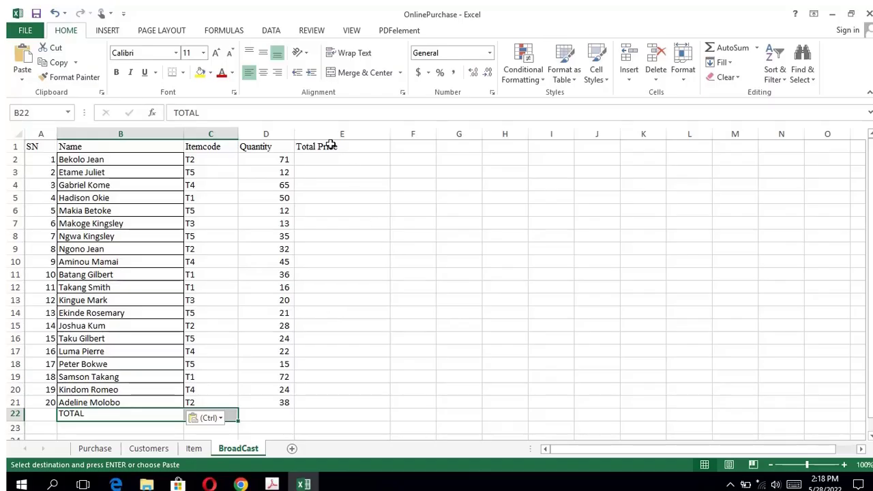
{"action": "left_click", "coordinate": [342, 73]}
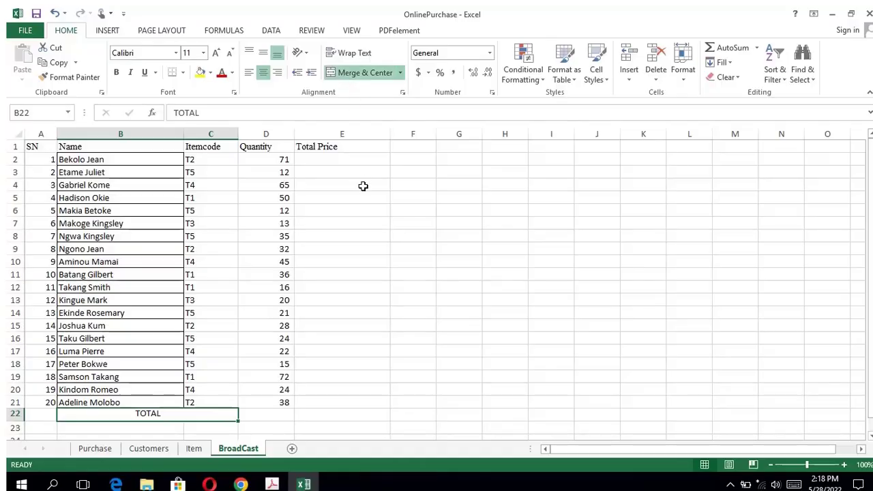
{"action": "left_click", "coordinate": [273, 484]}
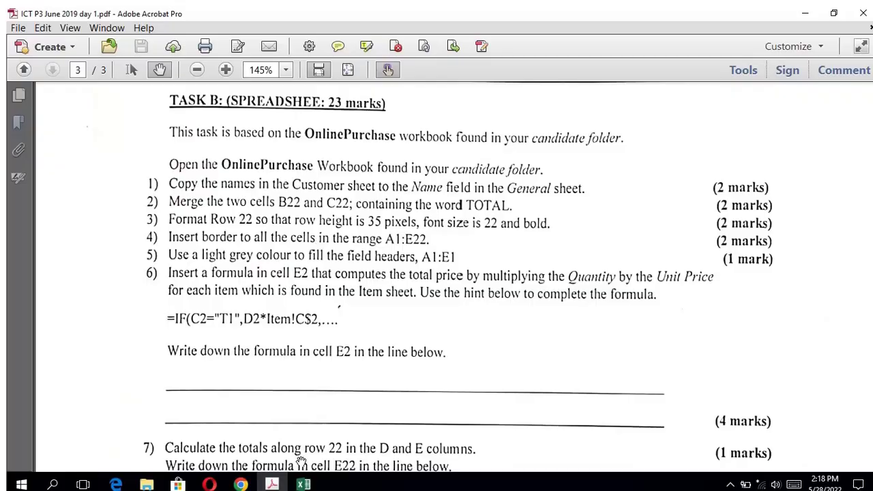
Increase the height of row 22
{"action": "left_click", "coordinate": [304, 484]}
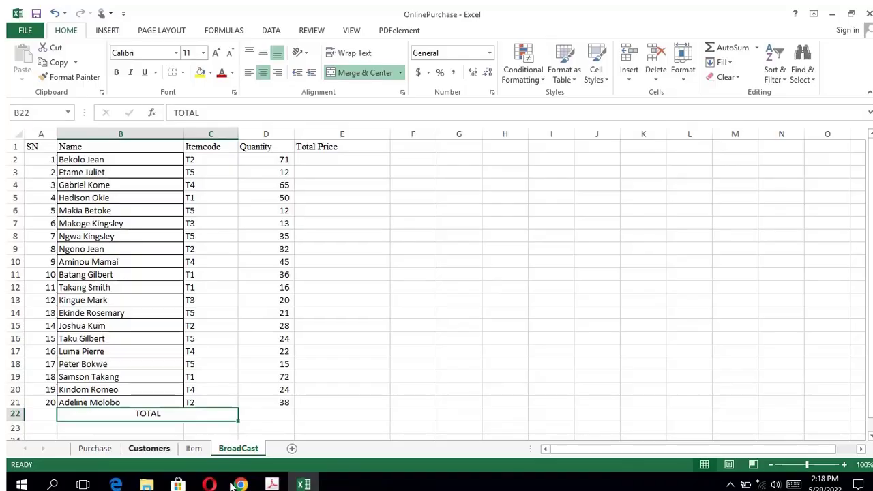
{"action": "left_click", "coordinate": [270, 484]}
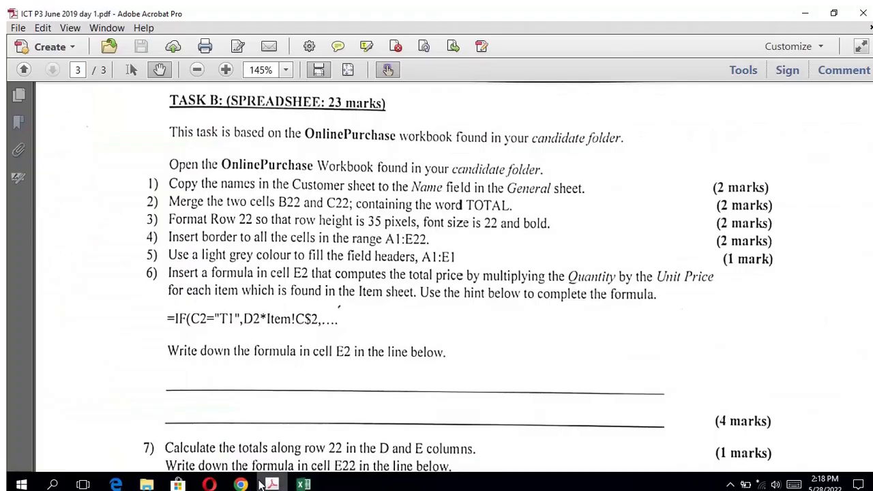
{"action": "left_click", "coordinate": [304, 484]}
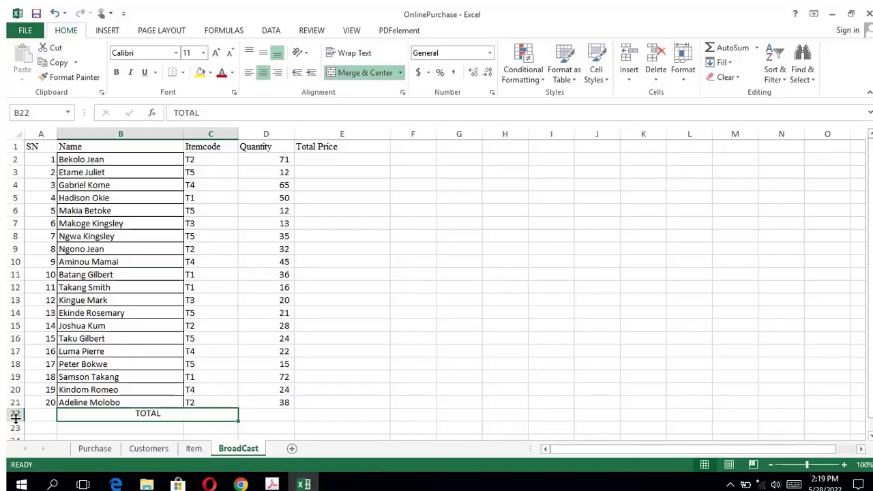
{"action": "left_click_drag", "start_coordinate": [15, 422], "coordinate": [15, 432]}
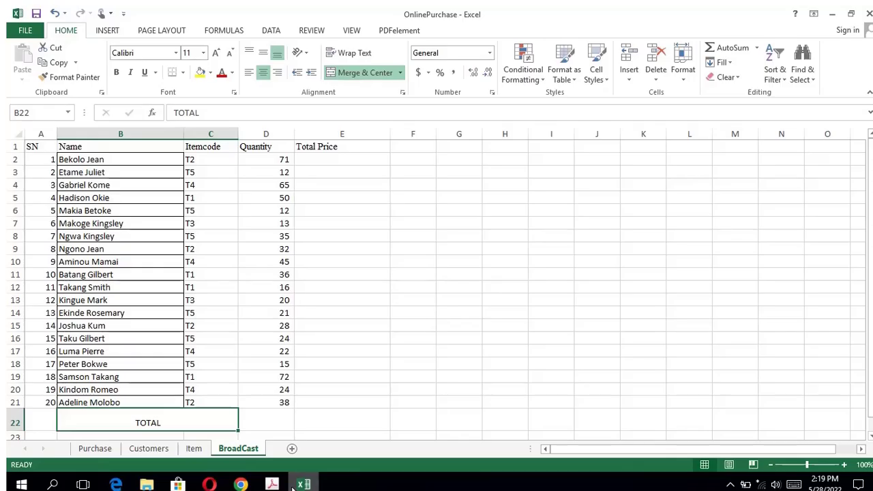
{"action": "left_click", "coordinate": [272, 484]}
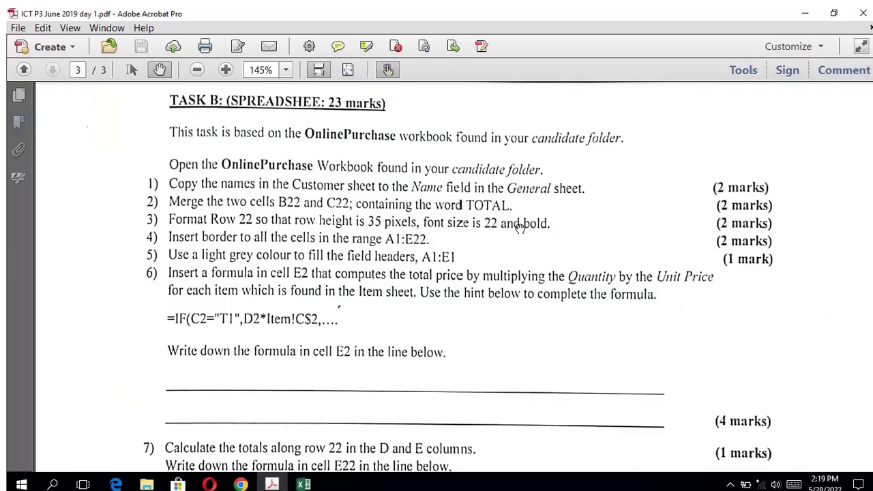
Format row 22's text as bold, font size 22
{"action": "left_click", "coordinate": [304, 484]}
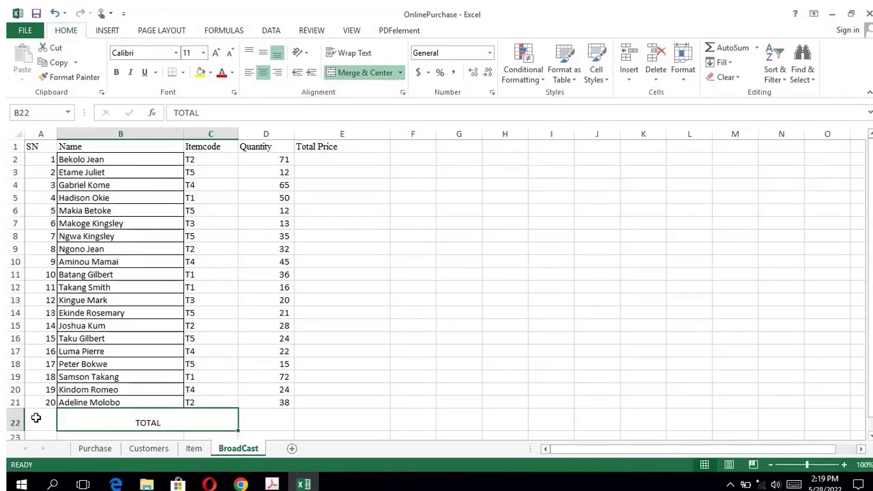
{"action": "left_click", "coordinate": [15, 422]}
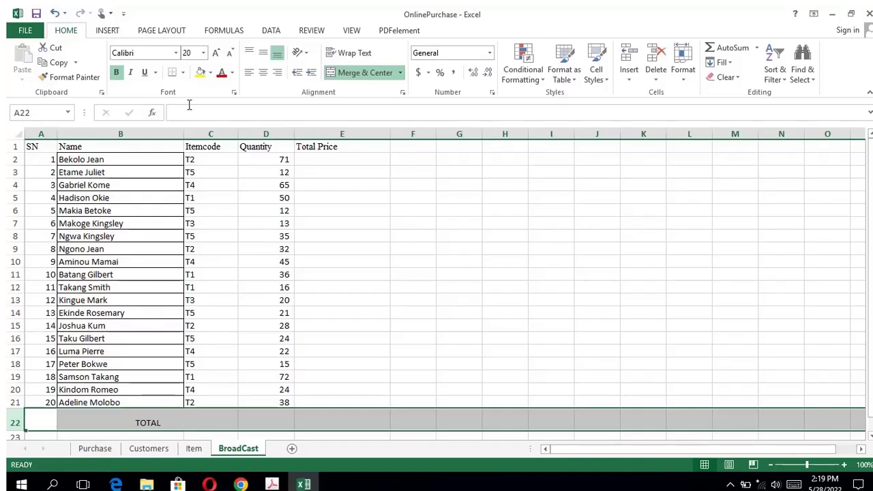
{"action": "left_click", "coordinate": [203, 53]}
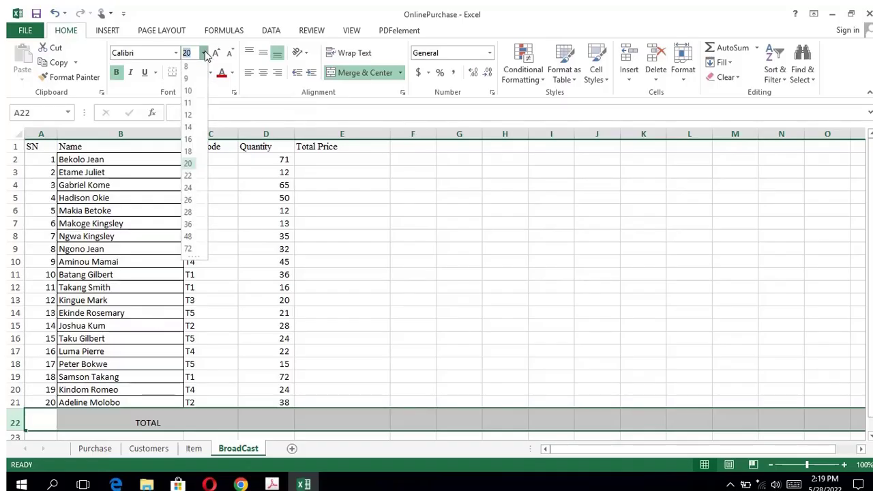
{"action": "left_click", "coordinate": [189, 176]}
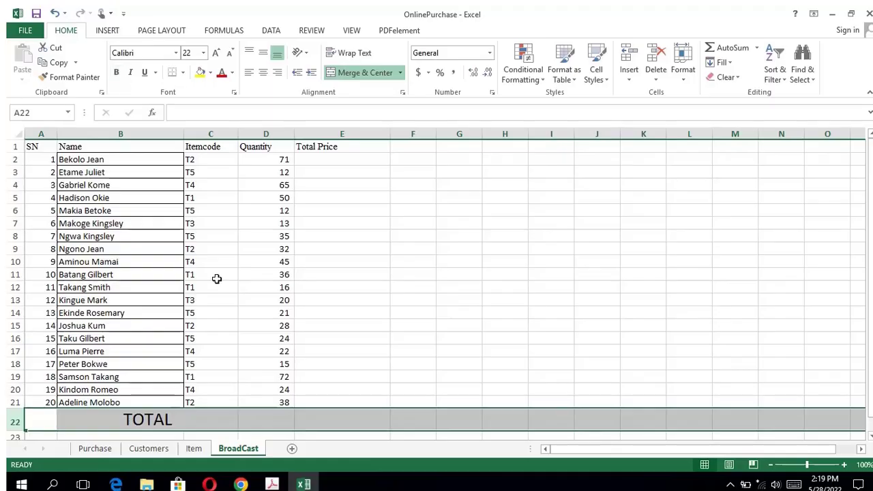
{"action": "left_click", "coordinate": [117, 73]}
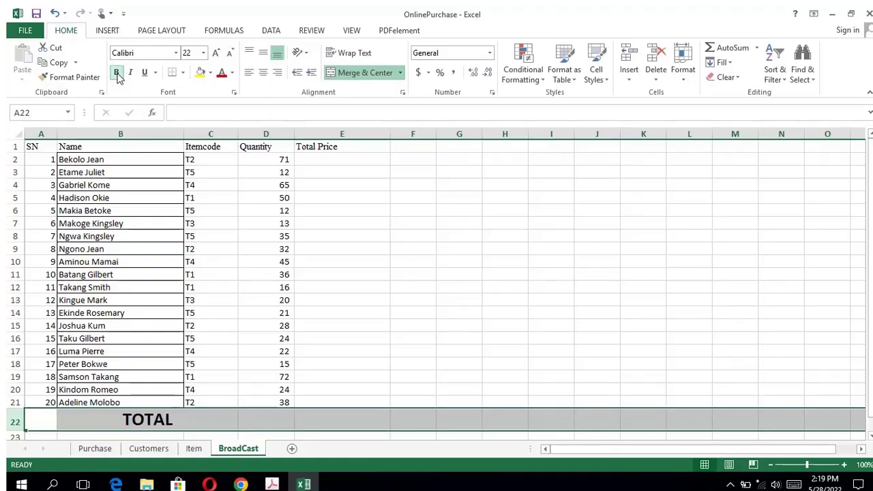
{"action": "left_click", "coordinate": [278, 484]}
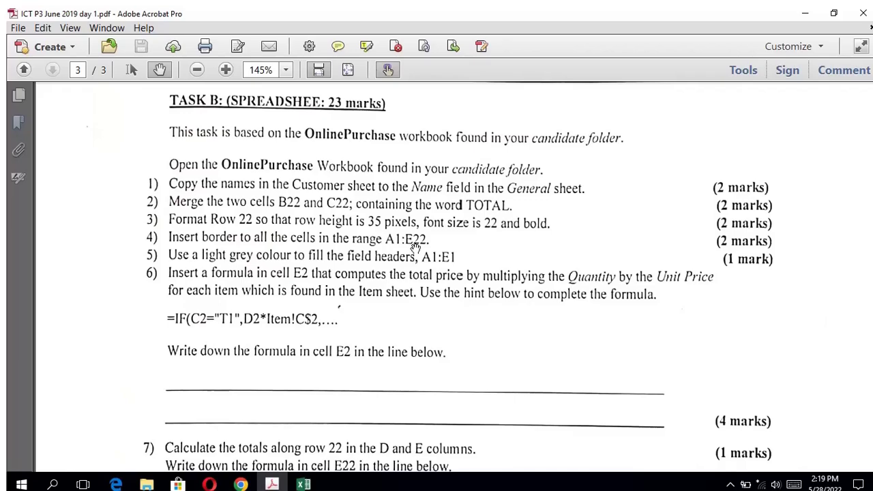
Apply All Borders to the BroadCast table range A1:E22
{"action": "left_click", "coordinate": [305, 484]}
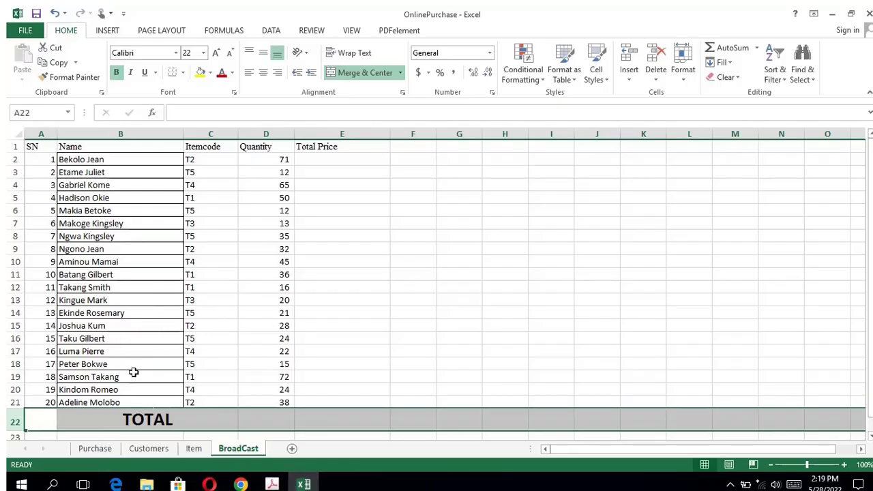
{"action": "left_click", "coordinate": [272, 484]}
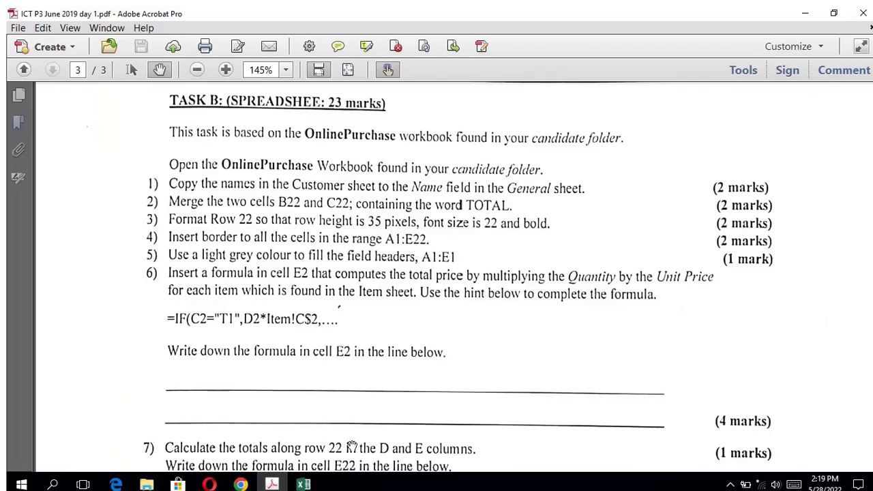
{"action": "left_click", "coordinate": [304, 484]}
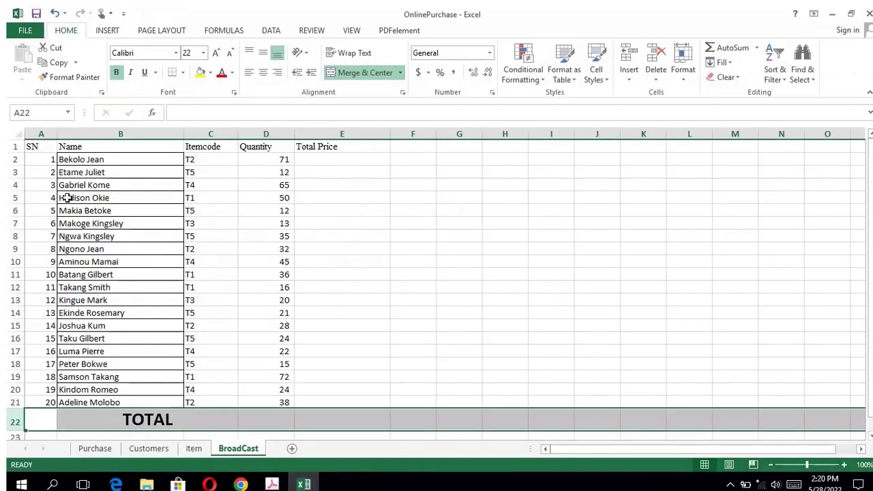
{"action": "left_click", "coordinate": [43, 148]}
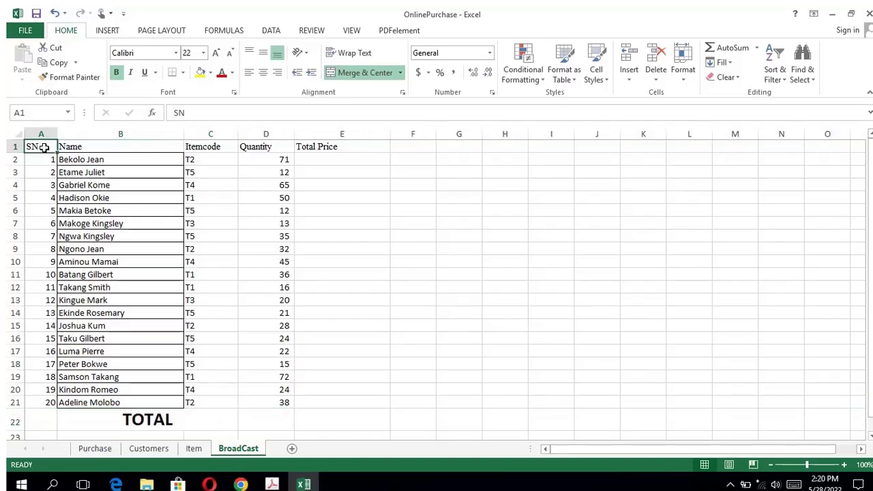
{"action": "left_click_drag", "start_coordinate": [43, 147], "coordinate": [361, 417]}
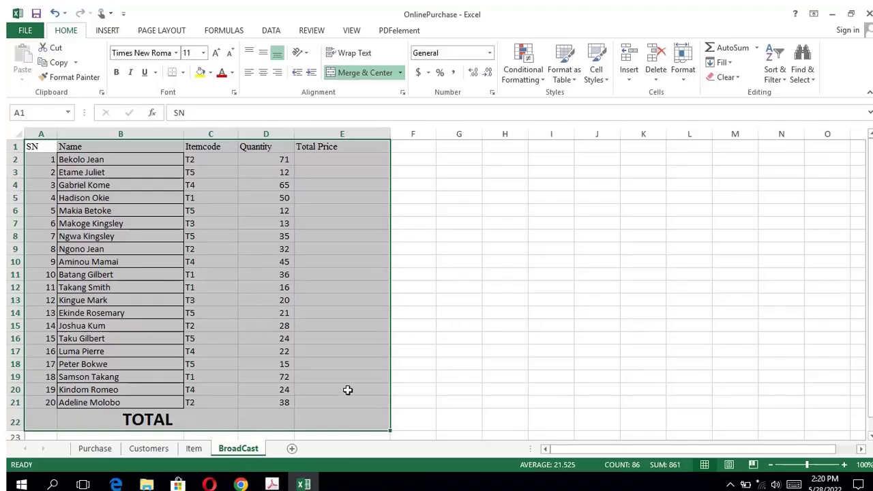
{"action": "left_click", "coordinate": [182, 73]}
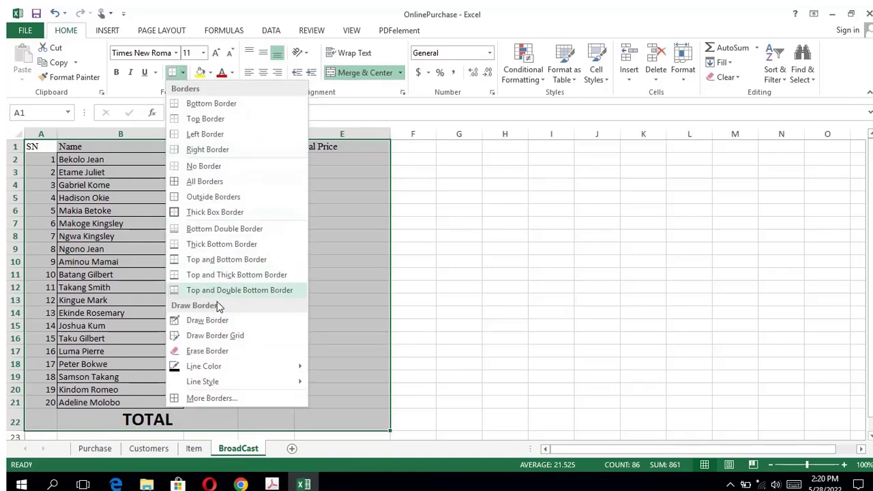
{"action": "left_click", "coordinate": [211, 181]}
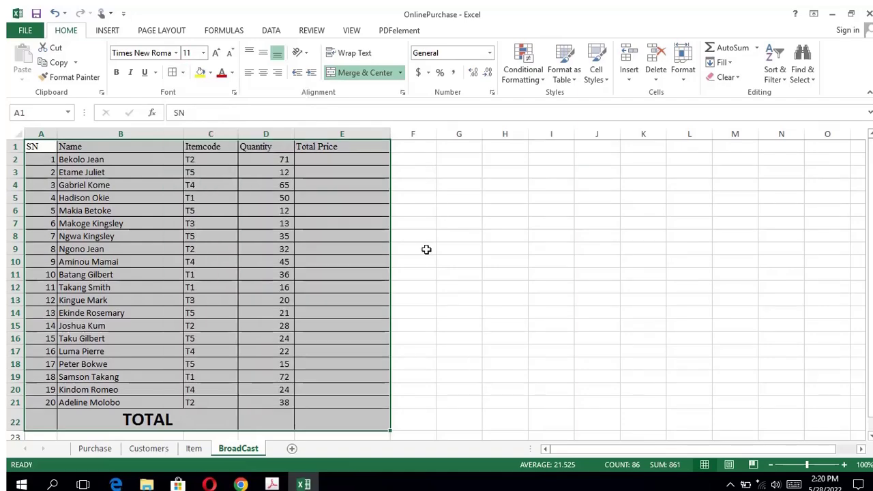
{"action": "left_click", "coordinate": [438, 261]}
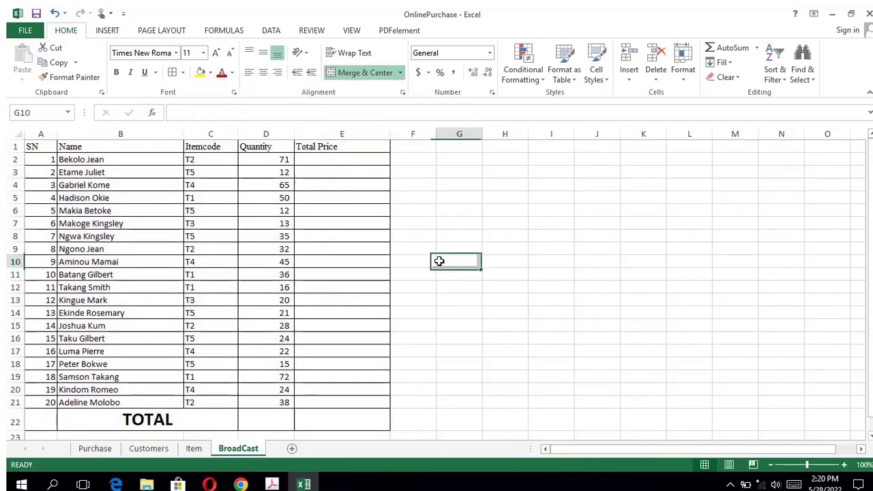
{"action": "left_click", "coordinate": [272, 484]}
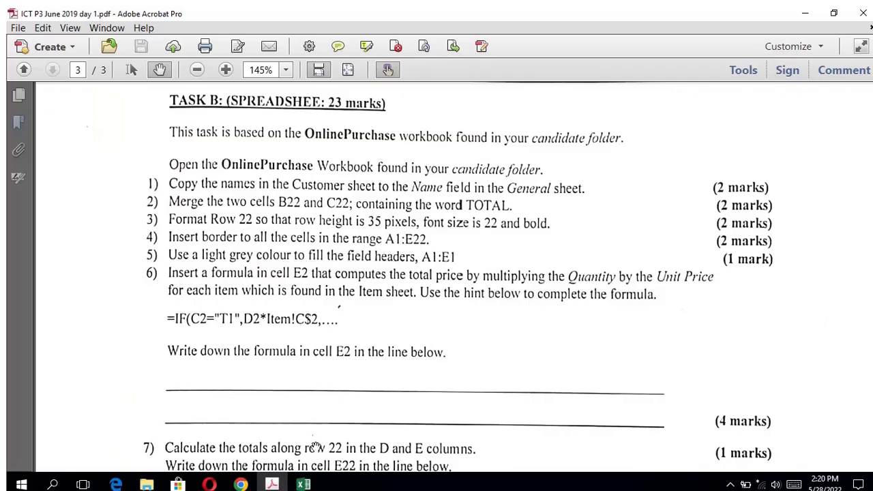
Fill the header cells A1:E1 with a light grey theme colour
{"action": "left_click", "coordinate": [303, 484]}
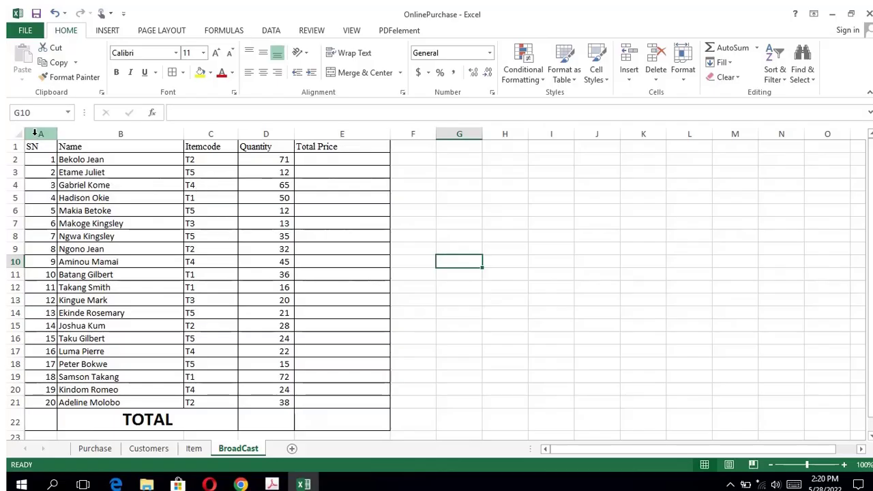
{"action": "left_click_drag", "start_coordinate": [32, 145], "coordinate": [339, 135]}
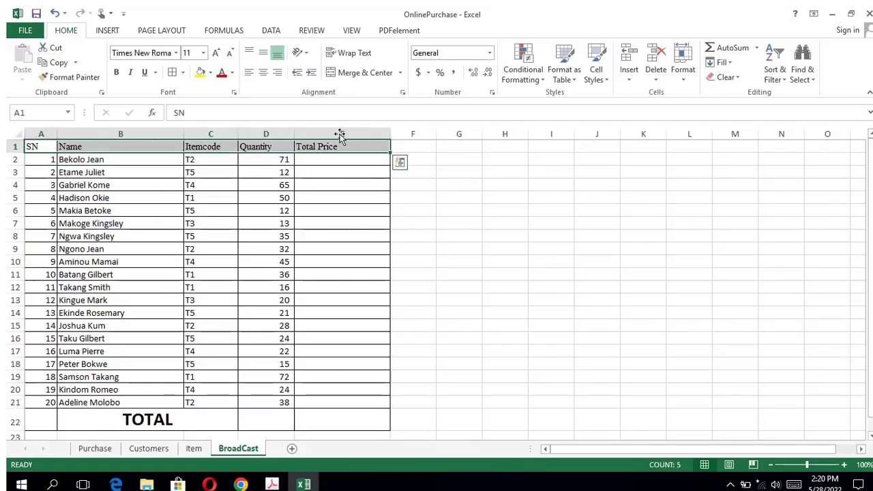
{"action": "left_click", "coordinate": [210, 73]}
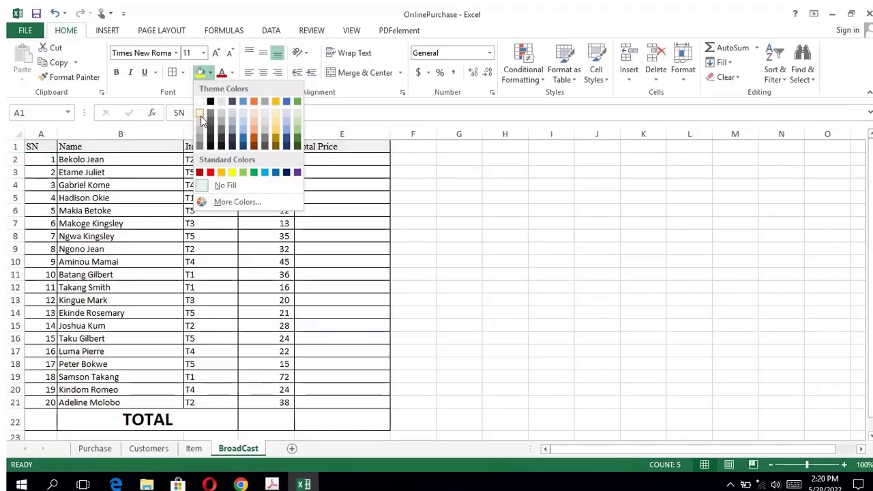
{"action": "left_click", "coordinate": [202, 119]}
{"action": "left_click", "coordinate": [306, 250]}
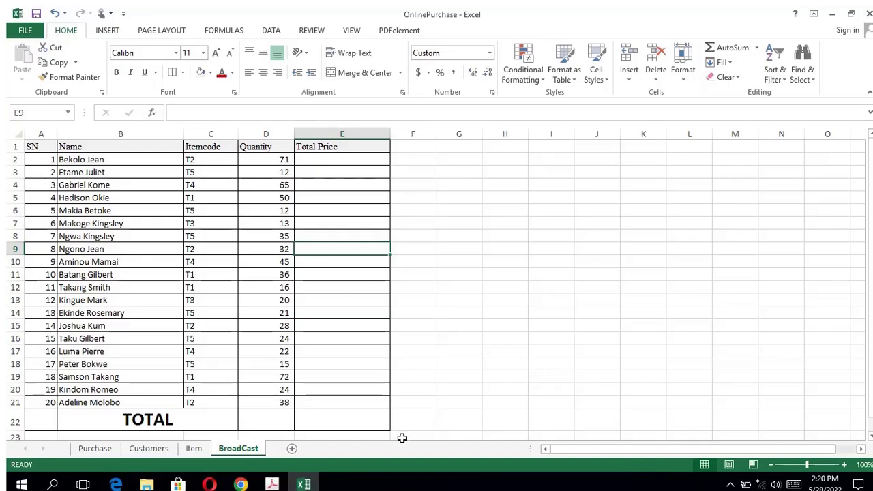
{"action": "left_click", "coordinate": [282, 483]}
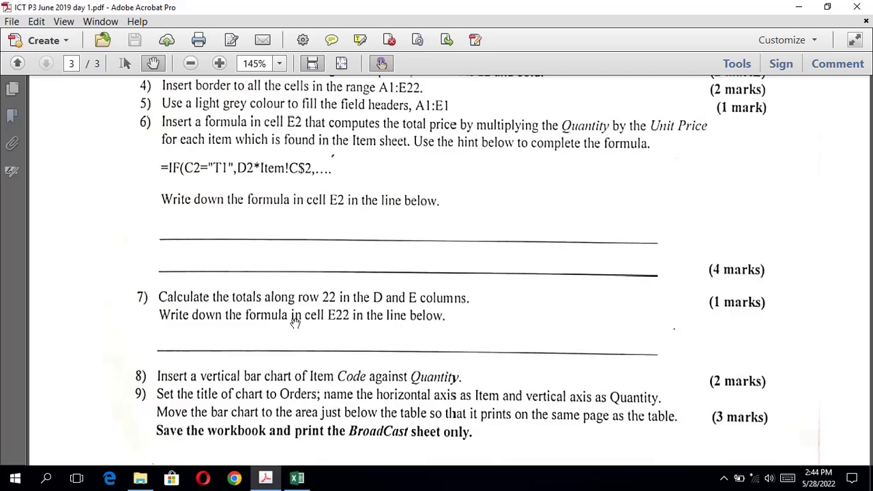
Return to the OnlinePurchase workbook after reading questions 6–9
{"action": "left_click", "coordinate": [297, 478]}
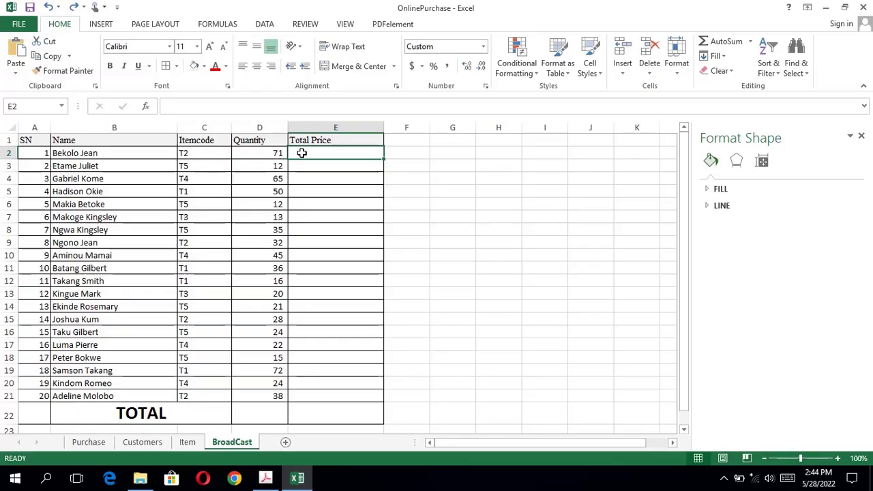
Start E2's formula as =IF(C2="T1", D2*Item! pointing at the Item sheet's prices
{"action": "type", "text": "="}
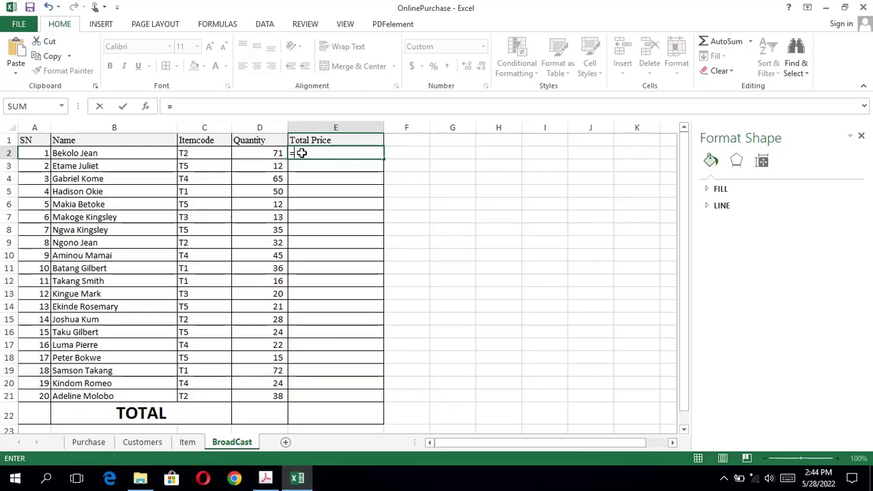
{"action": "type", "text": "IF("}
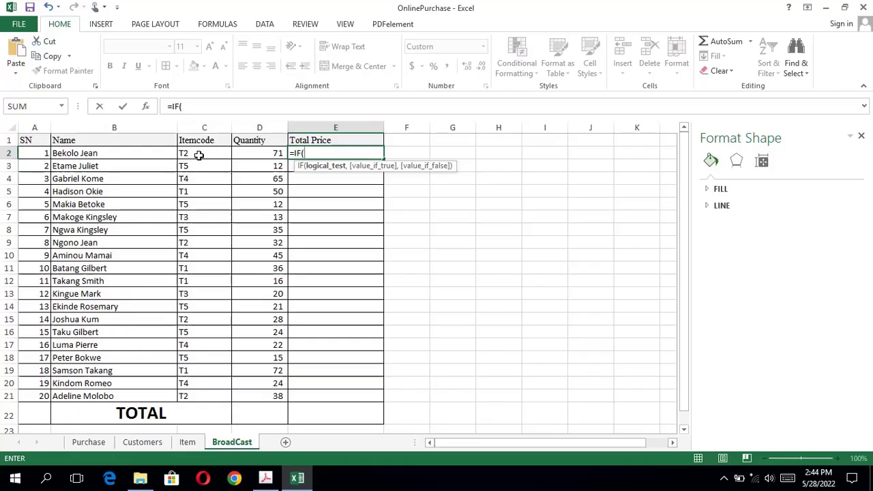
{"action": "left_click", "coordinate": [197, 155]}
{"action": "type", "text": "="}
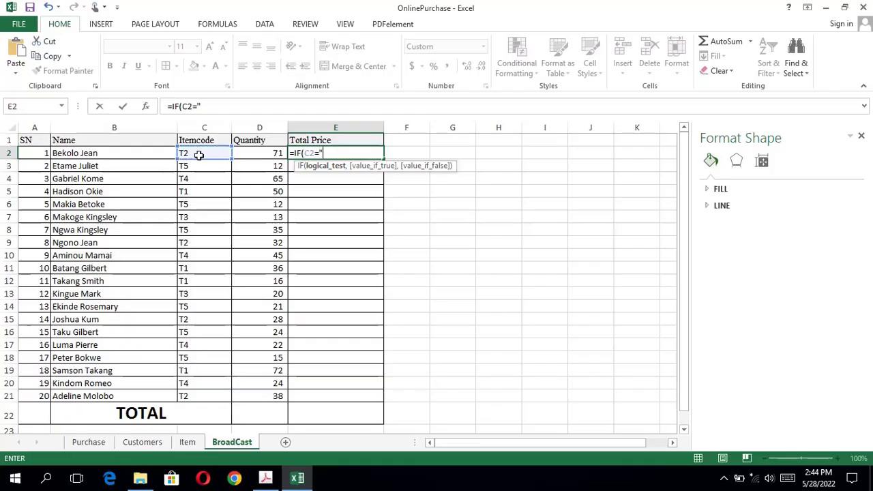
{"action": "type", "text": "\"T!"}
{"action": "key", "text": "BackSpace"}
{"action": "type", "text": "1"}
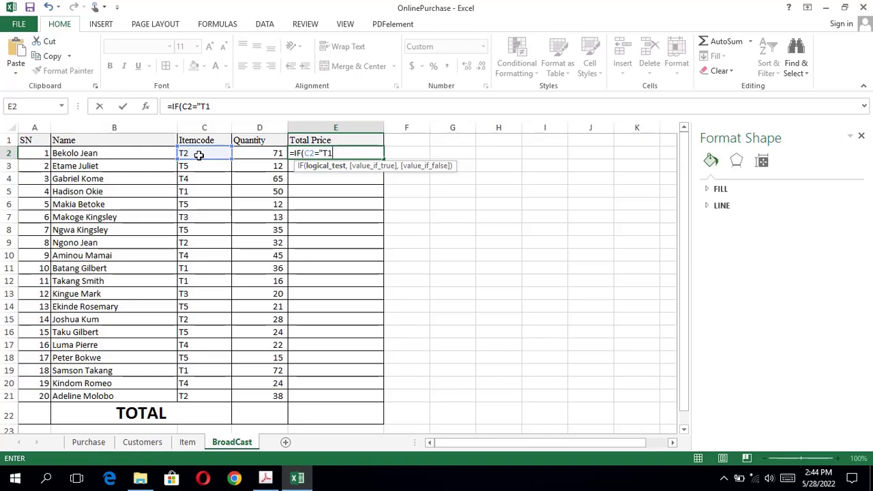
{"action": "type", "text": ","}
{"action": "left_click", "coordinate": [273, 155]}
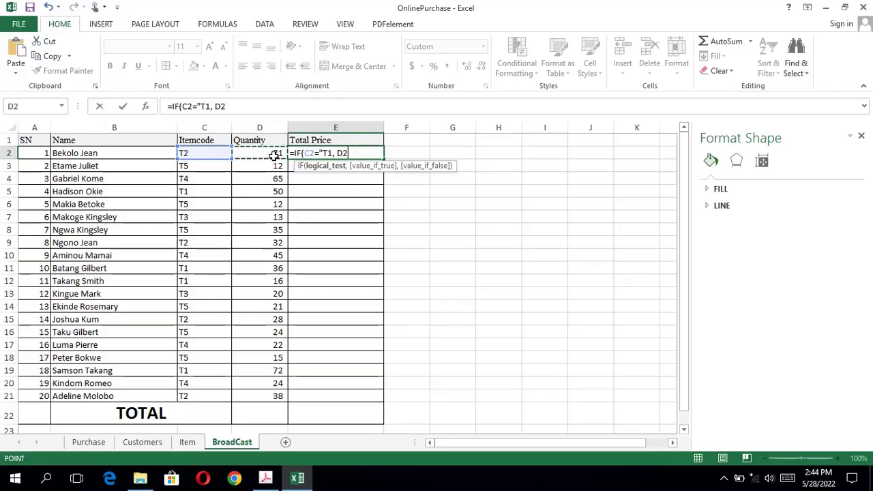
{"action": "type", "text": "*"}
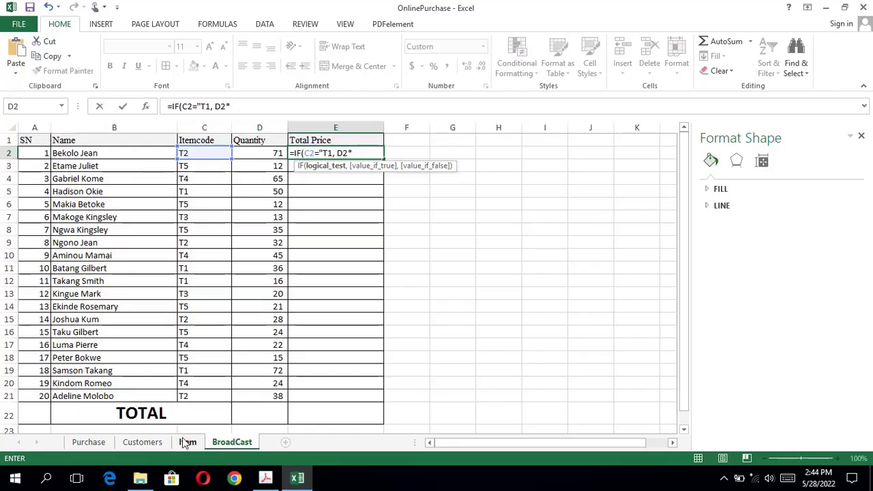
{"action": "type", "text": "I"}
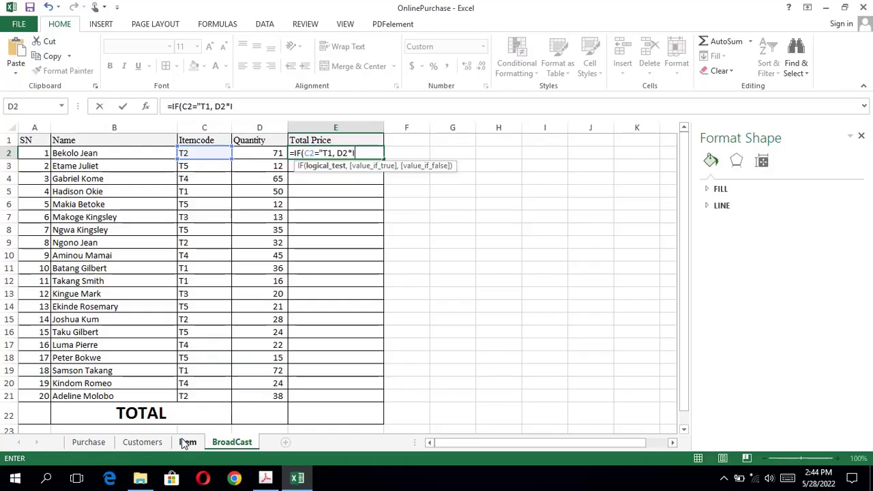
{"action": "type", "text": "tem!"}
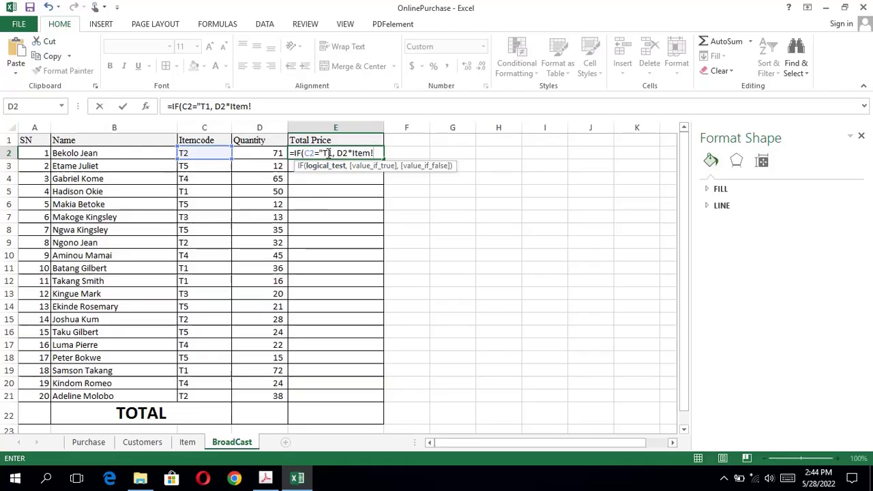
{"action": "left_click", "coordinate": [188, 442]}
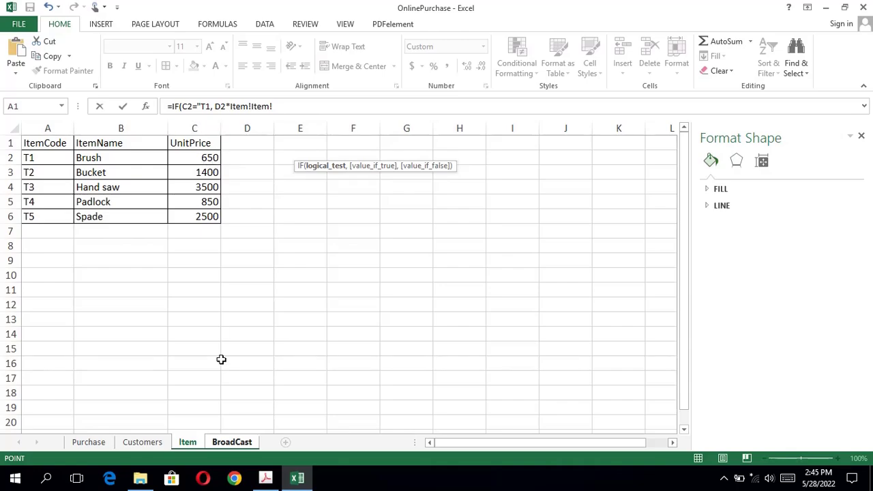
Finish the first clause as D2*Item!C$2 and begin a nested IF( in E2
{"action": "left_click", "coordinate": [215, 443]}
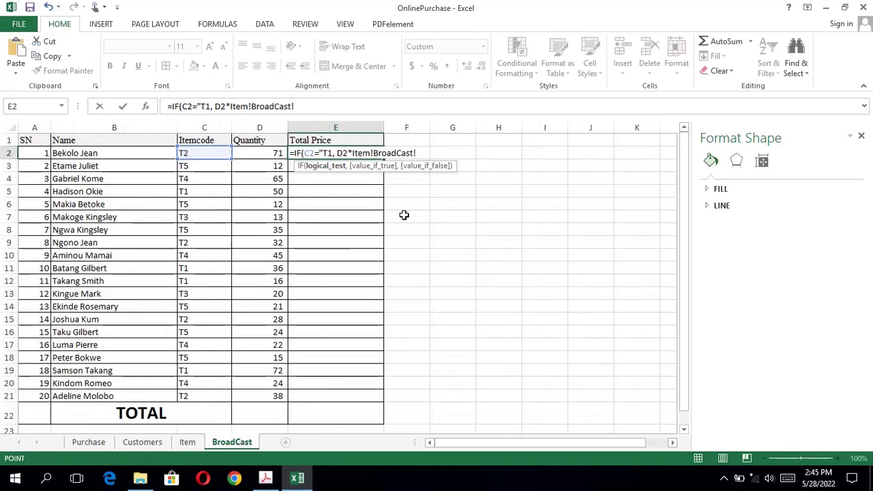
{"action": "key", "text": "BackSpace"}
{"action": "key", "text": "BackSpace"}
{"action": "key", "text": "BackSpace"}
{"action": "key", "text": "BackSpace"}
{"action": "key", "text": "BackSpace"}
{"action": "key", "text": "BackSpace"}
{"action": "key", "text": "BackSpace"}
{"action": "key", "text": "BackSpace"}
{"action": "key", "text": "BackSpace"}
{"action": "key", "text": "BackSpace"}
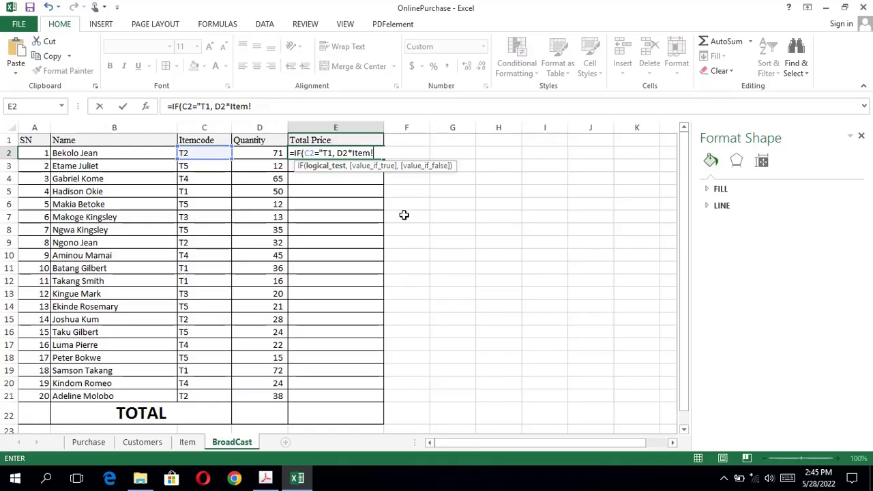
{"action": "type", "text": "C$2"}
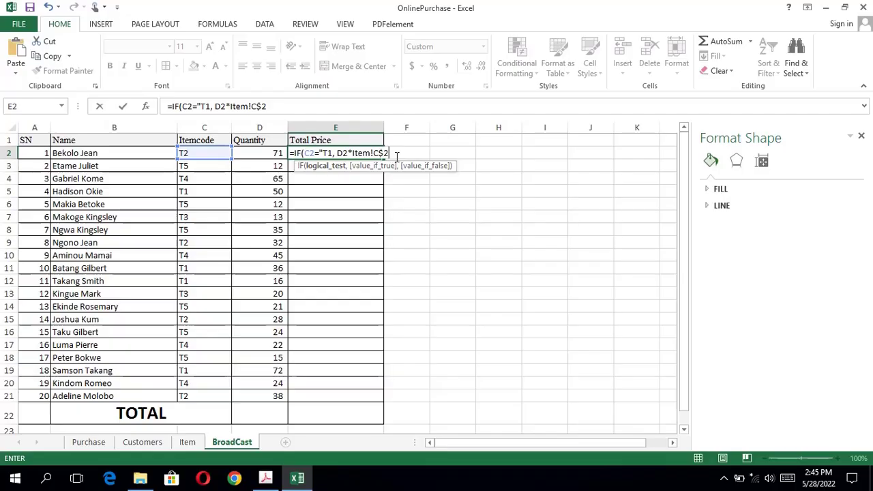
{"action": "type", "text": ", IF("}
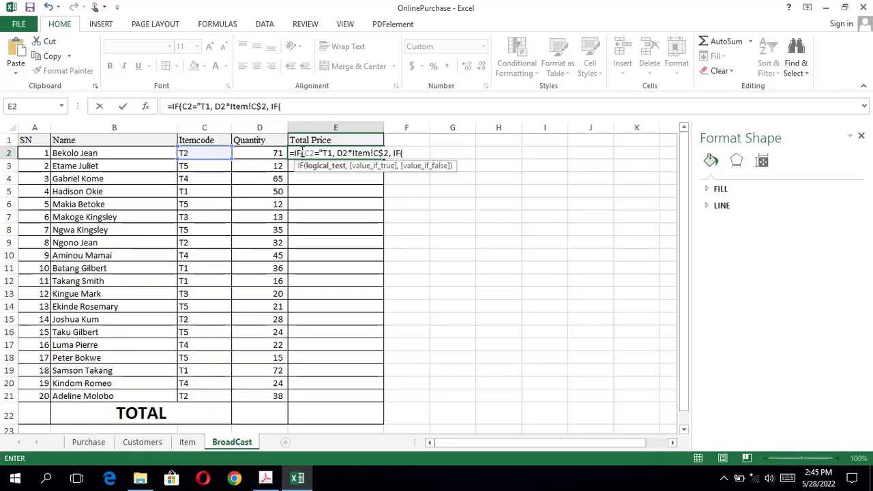
{"action": "left_click_drag", "start_coordinate": [304, 152], "coordinate": [389, 153]}
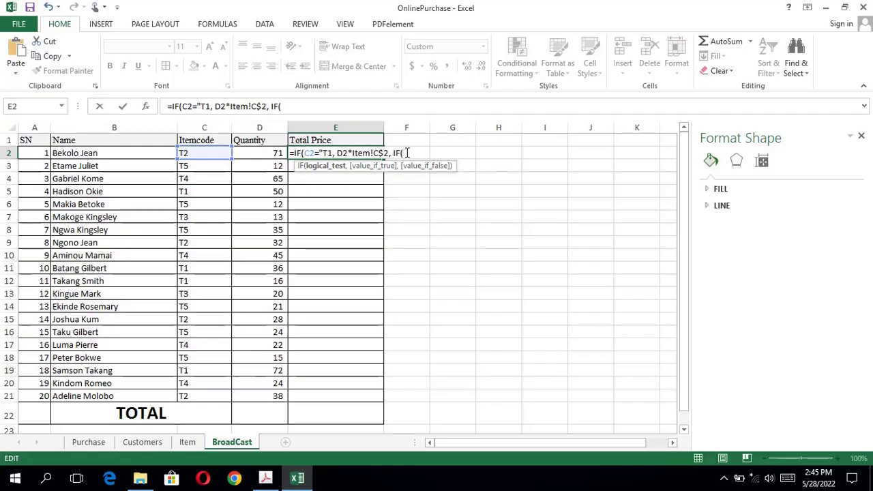
Add a nested IF clause testing T2 and pricing from Item!C$3
{"action": "type", "text": "C2=\"T1, D2*Item!C$2"}
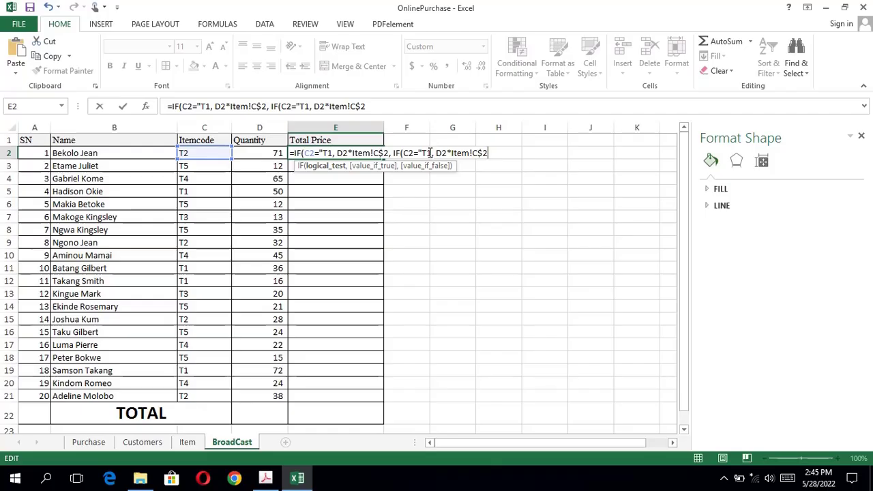
{"action": "left_click", "coordinate": [427, 153]}
{"action": "key", "text": "Delete"}
{"action": "type", "text": "2\""}
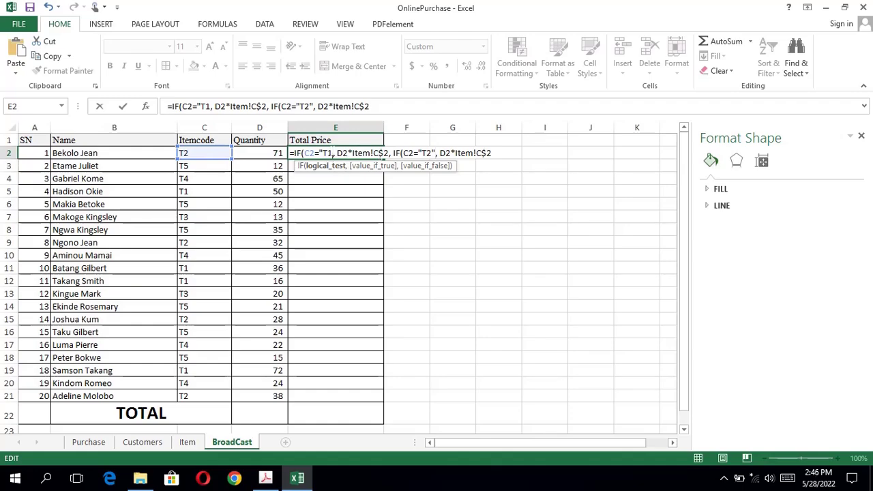
{"action": "left_click", "coordinate": [332, 153]}
{"action": "type", "text": "\""}
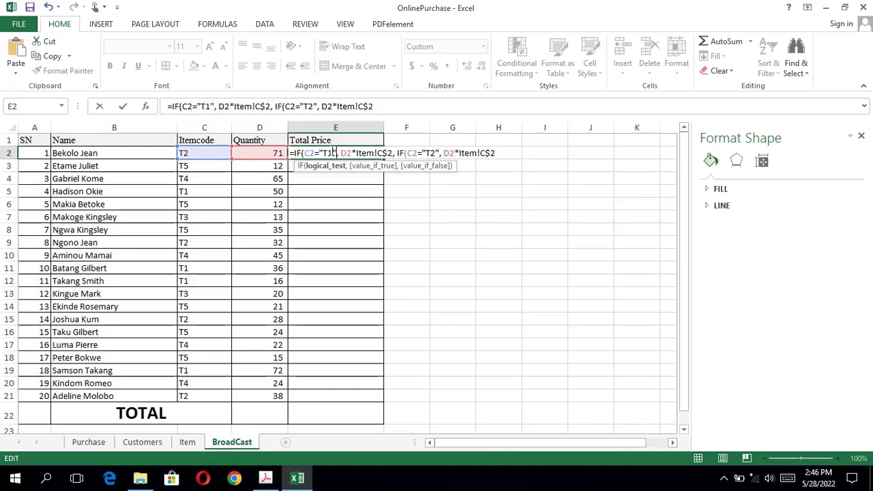
{"action": "left_click", "coordinate": [496, 153]}
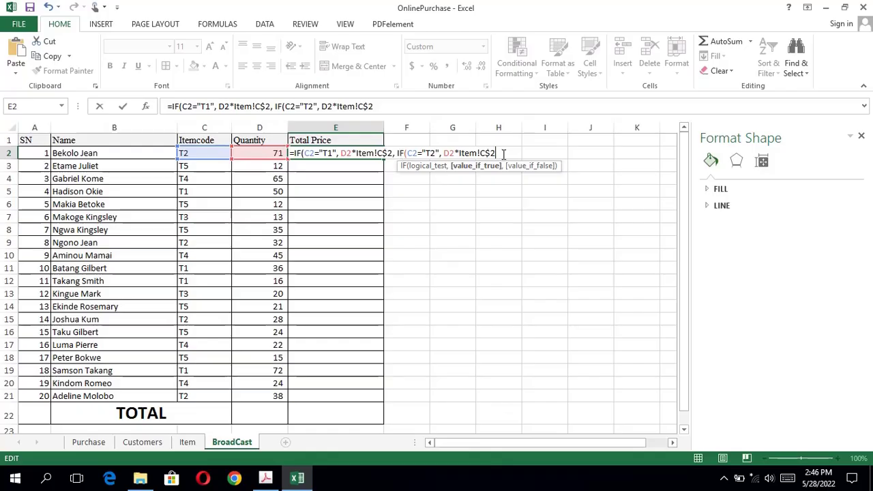
{"action": "key", "text": "BackSpace"}
{"action": "type", "text": "3, IF"}
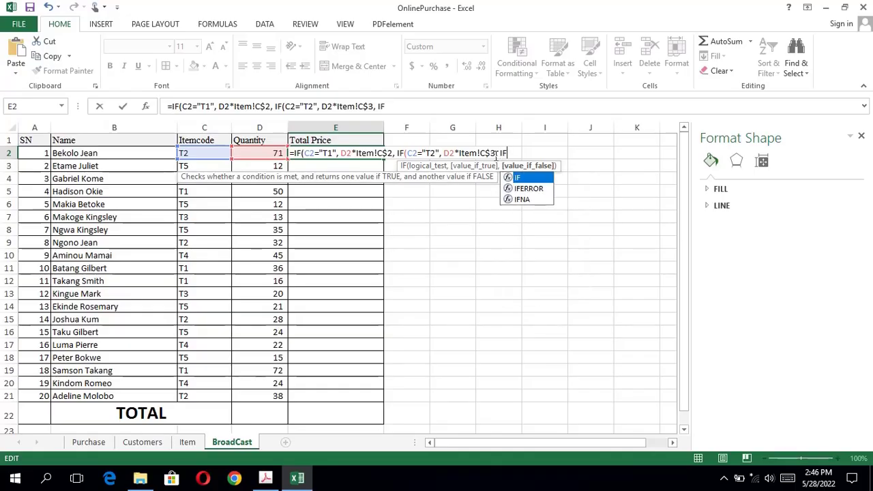
{"action": "type", "text": "(C2=\"T1, D2*Item!C$2"}
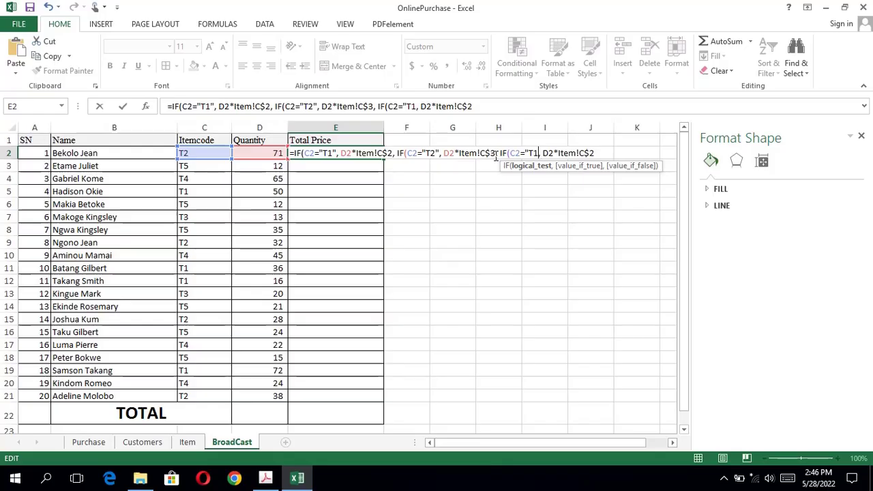
Make the next nested clause test T3 and price from Item!C$4
{"action": "key", "text": "Left"}
{"action": "key", "text": "Left"}
{"action": "key", "text": "Left"}
{"action": "key", "text": "Left"}
{"action": "key", "text": "Left"}
{"action": "key", "text": "Left"}
{"action": "key", "text": "Left"}
{"action": "key", "text": "Left"}
{"action": "key", "text": "Left"}
{"action": "key", "text": "Left"}
{"action": "key", "text": "Left"}
{"action": "key", "text": "Left"}
{"action": "key", "text": "Left"}
{"action": "key", "text": "BackSpace"}
{"action": "type", "text": "3\""}
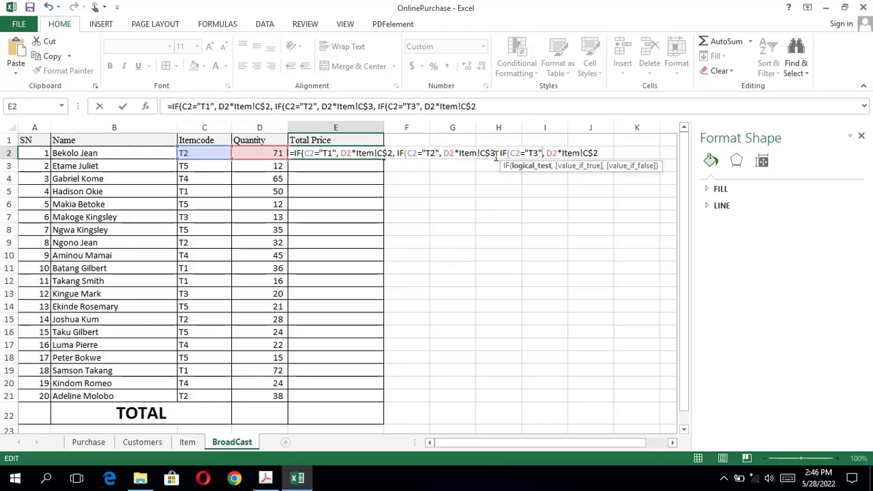
{"action": "key", "text": "Right"}
{"action": "key", "text": "Right"}
{"action": "key", "text": "Right"}
{"action": "key", "text": "Right"}
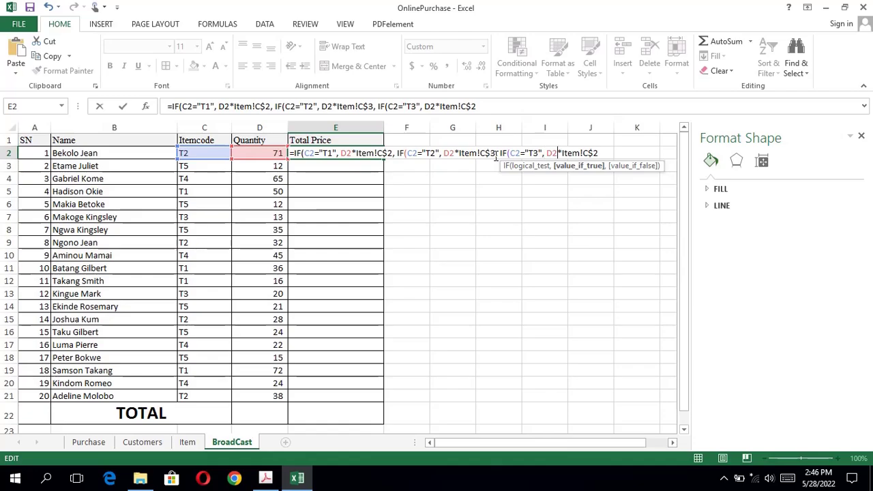
{"action": "key", "text": "Right"}
{"action": "key", "text": "Right"}
{"action": "key", "text": "Right"}
{"action": "key", "text": "Right"}
{"action": "key", "text": "Right"}
{"action": "key", "text": "Right"}
{"action": "key", "text": "Right"}
{"action": "key", "text": "Right"}
{"action": "key", "text": "BackSpace"}
{"action": "type", "text": "4,"}
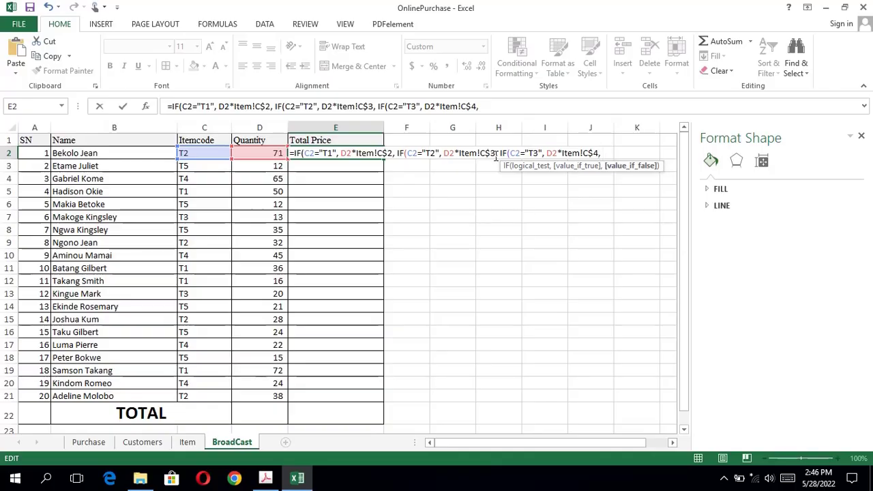
{"action": "type", "text": " IF"}
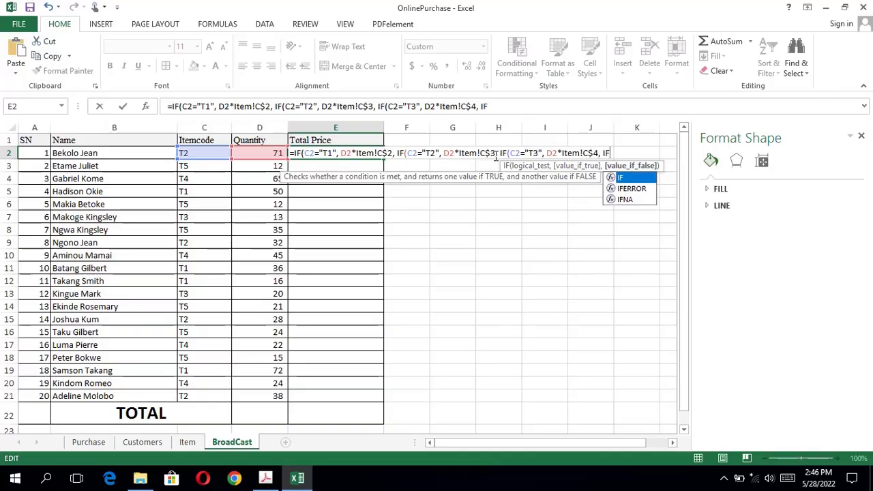
{"action": "type", "text": "(C2=\"T1, D2*Item!C$2"}
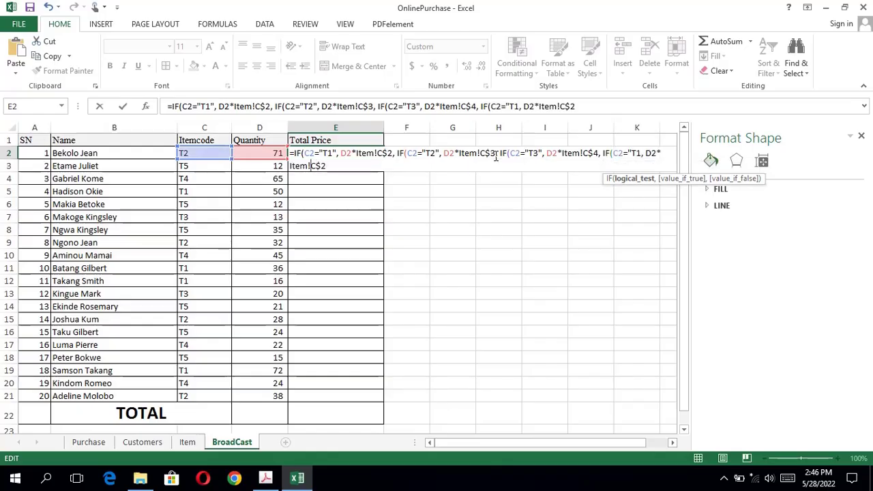
Set the final nested clause to test T4 and price from Item!C$5
{"action": "key", "text": "Left"}
{"action": "key", "text": "Left"}
{"action": "key", "text": "Left"}
{"action": "key", "text": "Left"}
{"action": "key", "text": "Left"}
{"action": "key", "text": "Left"}
{"action": "key", "text": "Left"}
{"action": "key", "text": "Left"}
{"action": "key", "text": "Left"}
{"action": "key", "text": "Left"}
{"action": "key", "text": "BackSpace"}
{"action": "type", "text": "4"}
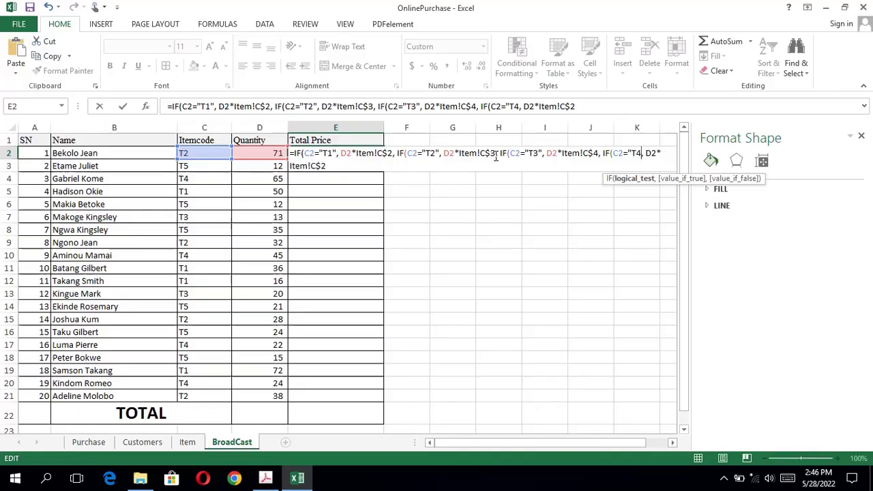
{"action": "key", "text": "Right"}
{"action": "key", "text": "Right"}
{"action": "key", "text": "Right"}
{"action": "key", "text": "Right"}
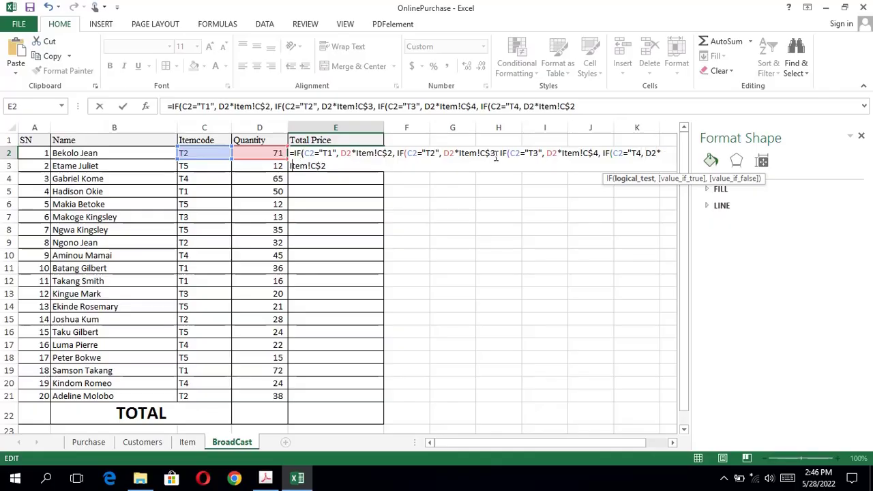
{"action": "key", "text": "Right"}
{"action": "key", "text": "Right"}
{"action": "key", "text": "Right"}
{"action": "key", "text": "Right"}
{"action": "key", "text": "Right"}
{"action": "key", "text": "Right"}
{"action": "key", "text": "BackSpace"}
{"action": "type", "text": "5"}
Decline Excel's suggested correction and replace E2's stray BroadCast! reference so the T4 branch ends Item!C$5)))
{"action": "key", "text": "Return"}
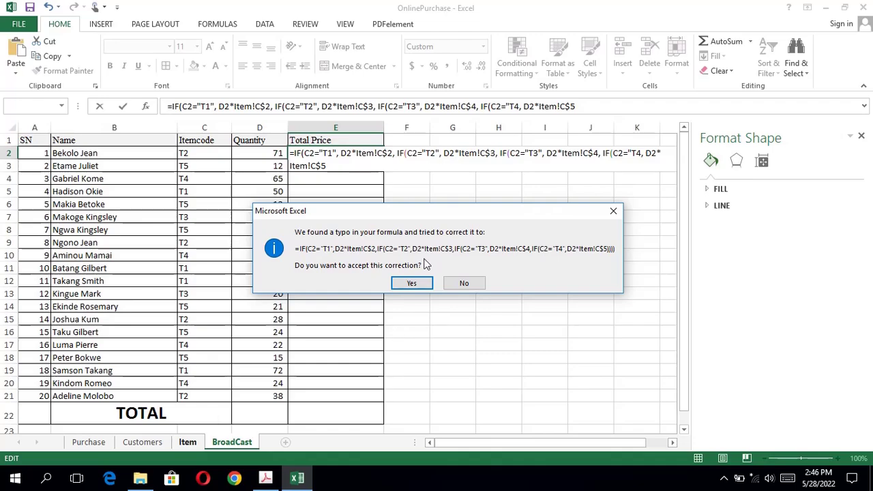
{"action": "left_click", "coordinate": [461, 282]}
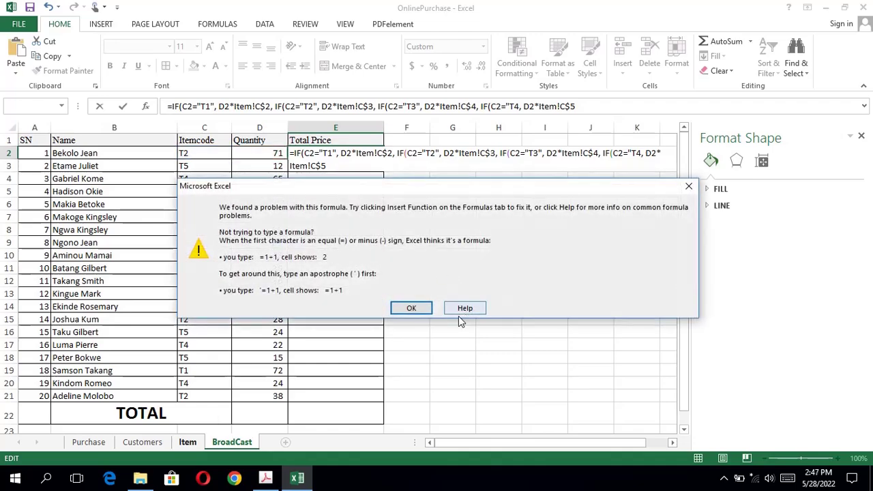
{"action": "left_click", "coordinate": [412, 308]}
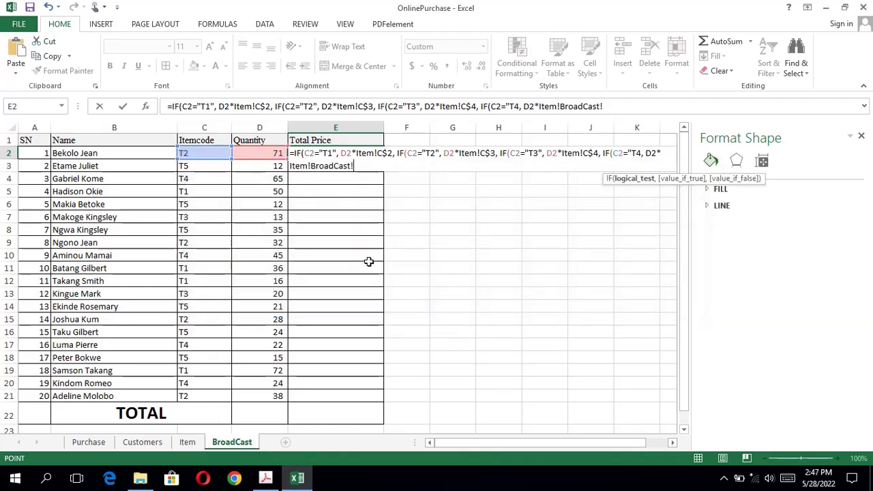
{"action": "key", "text": "BackSpace"}
{"action": "key", "text": "BackSpace"}
{"action": "key", "text": "BackSpace"}
{"action": "key", "text": "BackSpace"}
{"action": "key", "text": "BackSpace"}
{"action": "key", "text": "BackSpace"}
{"action": "key", "text": "BackSpace"}
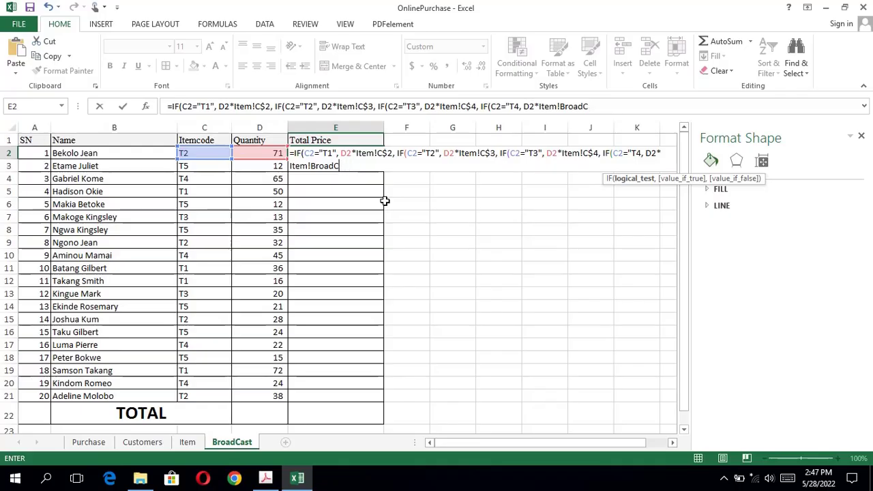
{"action": "key", "text": "BackSpace"}
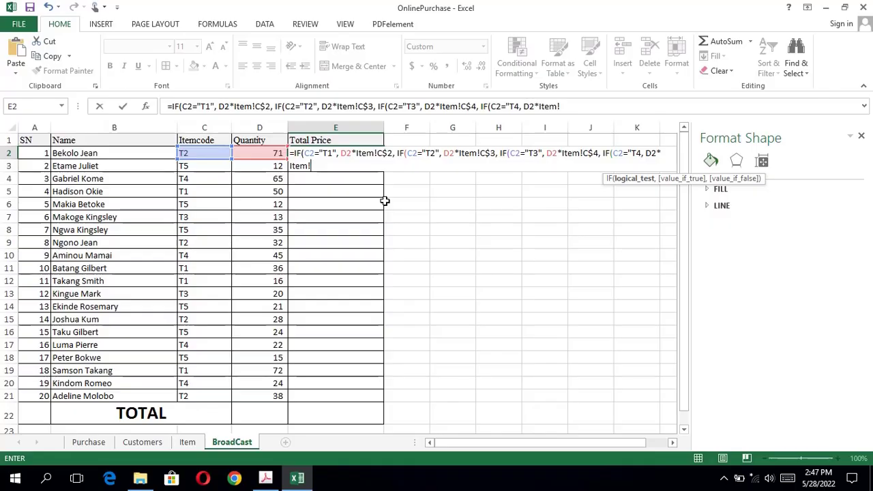
{"action": "type", "text": "C"}
{"action": "type", "text": "$"}
{"action": "type", "text": "%"}
{"action": "key", "text": "BackSpace"}
{"action": "type", "text": "5"}
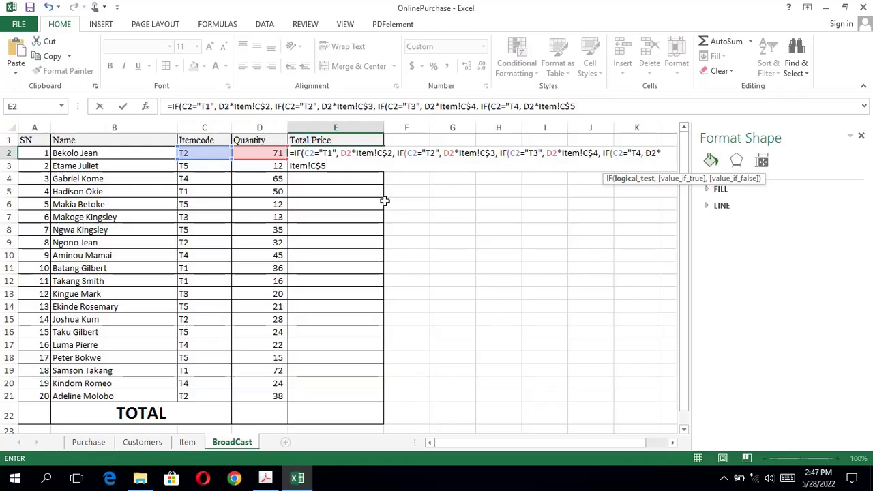
{"action": "type", "text": ")))"}
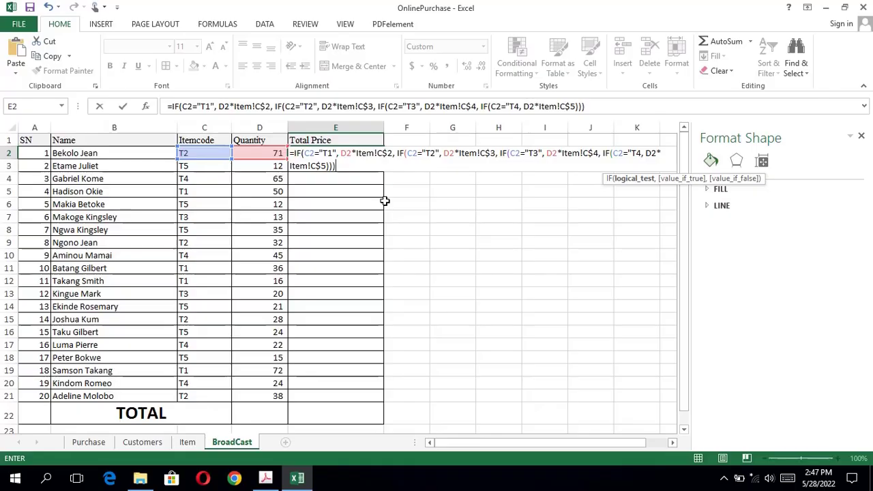
Extend E2's nested IF with a T5 branch: IF(C2="T5", D2*Item!C$6
{"action": "key", "text": "BackSpace"}
{"action": "key", "text": "BackSpace"}
{"action": "key", "text": "BackSpace"}
{"action": "type", "text": ", IF("}
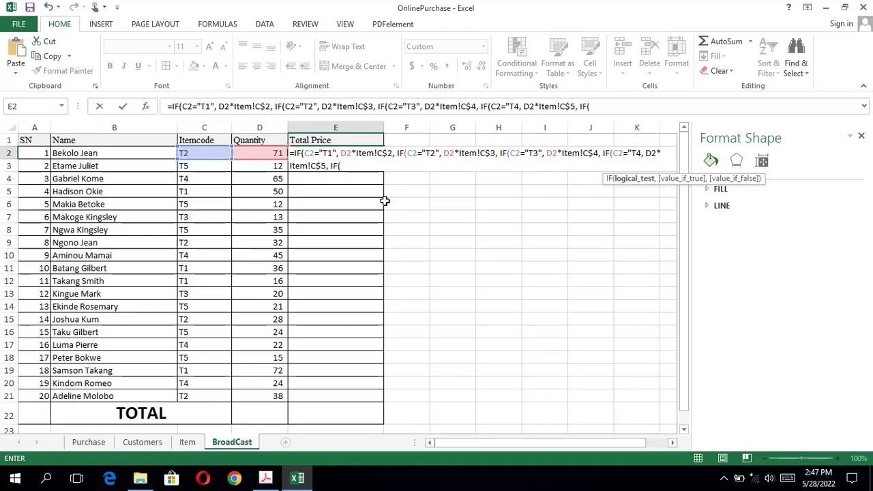
{"action": "type", "text": "C2="}
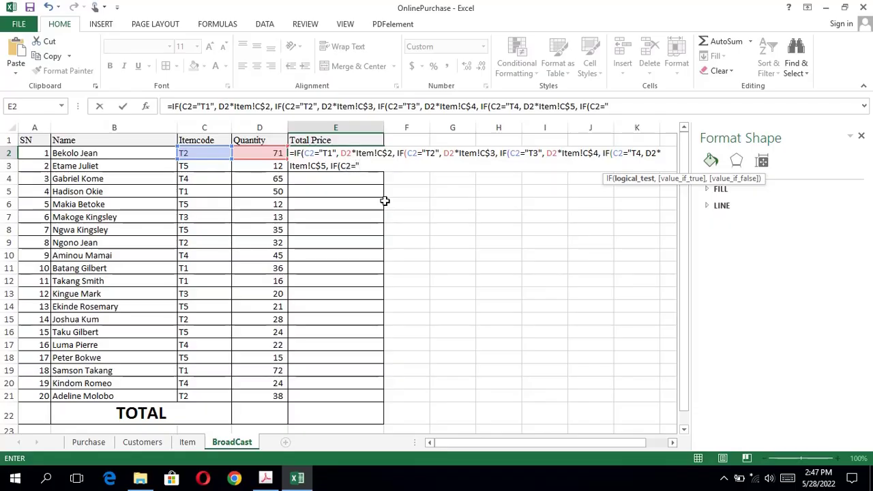
{"action": "type", "text": "\"T5"}
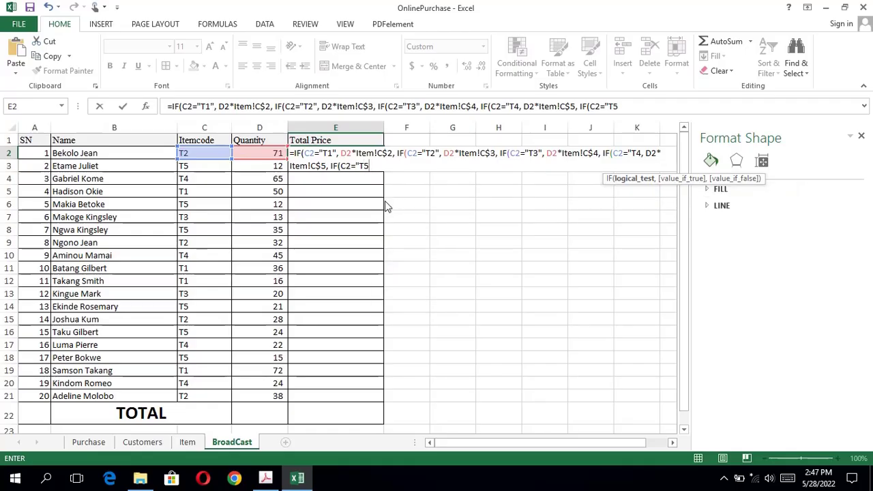
{"action": "type", "text": "\","}
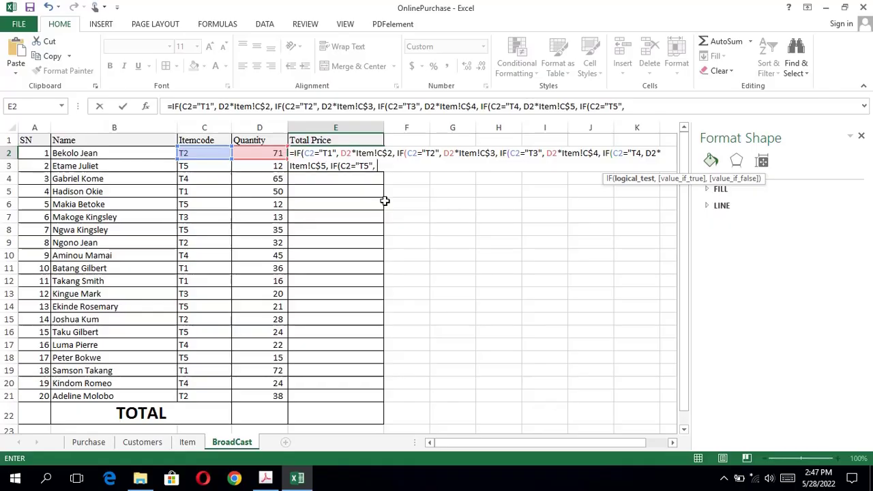
{"action": "type", "text": " D2*I"}
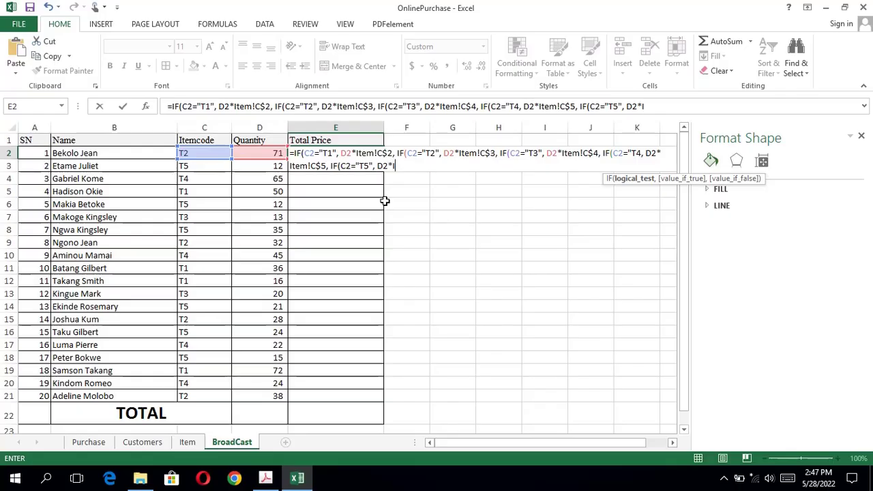
{"action": "type", "text": "tem"}
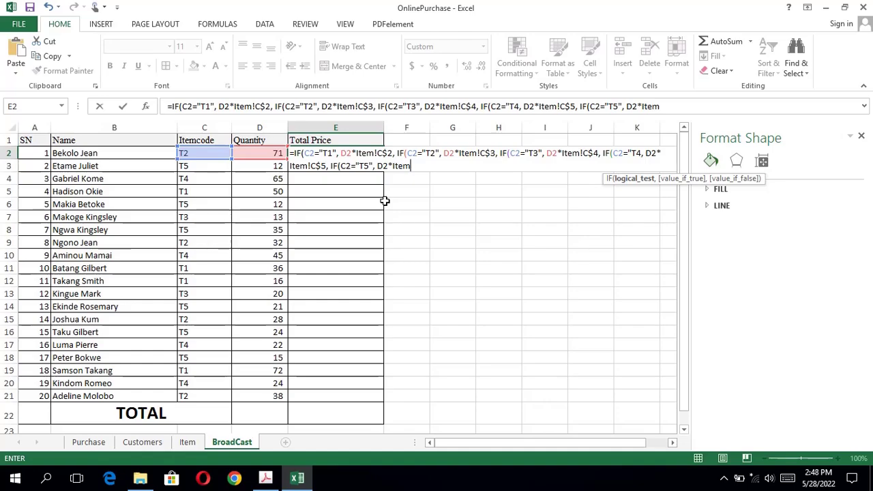
{"action": "type", "text": "!"}
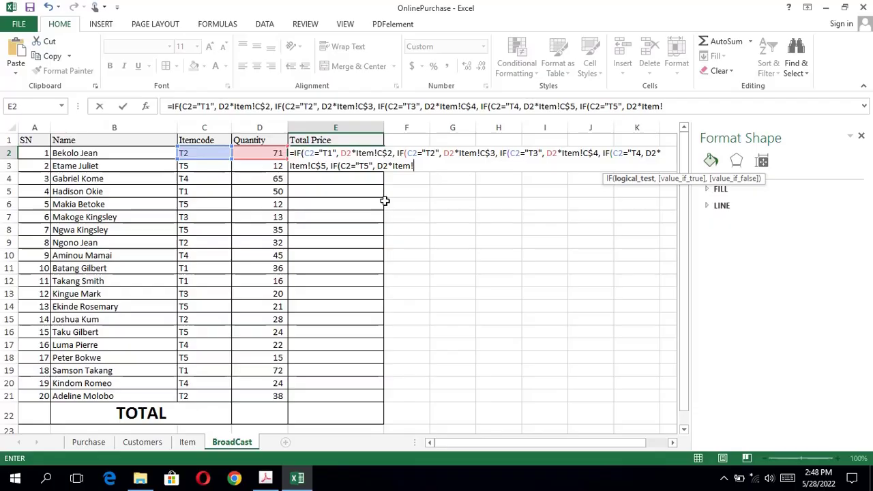
{"action": "type", "text": "C$6"}
Add the missing quote after T4, close all parentheses, and commit E2 showing 99,400
{"action": "left_click", "coordinate": [641, 153]}
{"action": "type", "text": "\""}
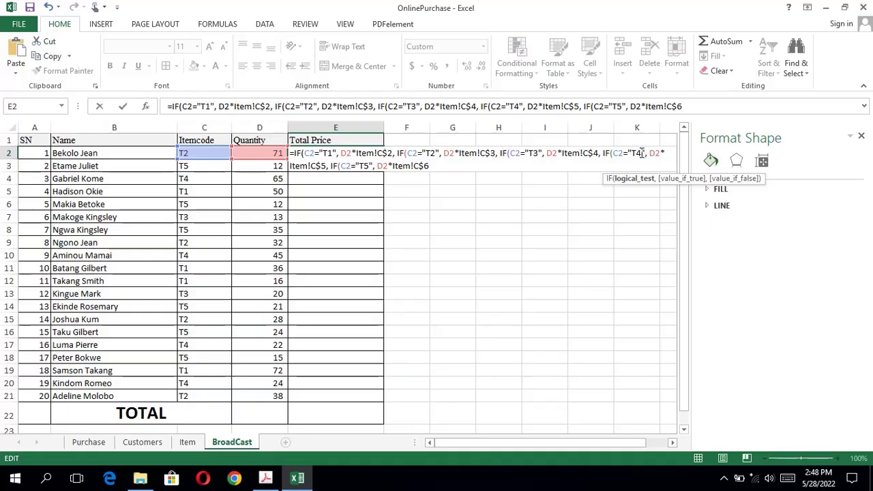
{"action": "left_click", "coordinate": [436, 161]}
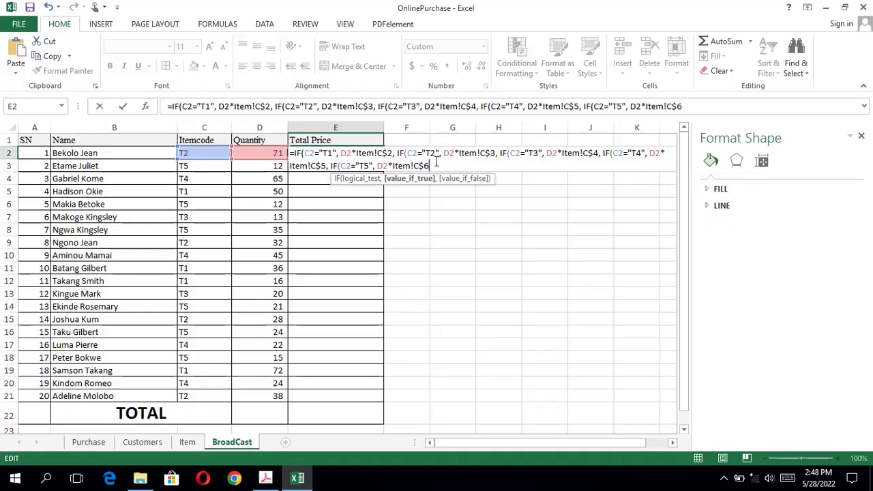
{"action": "type", "text": "))))"}
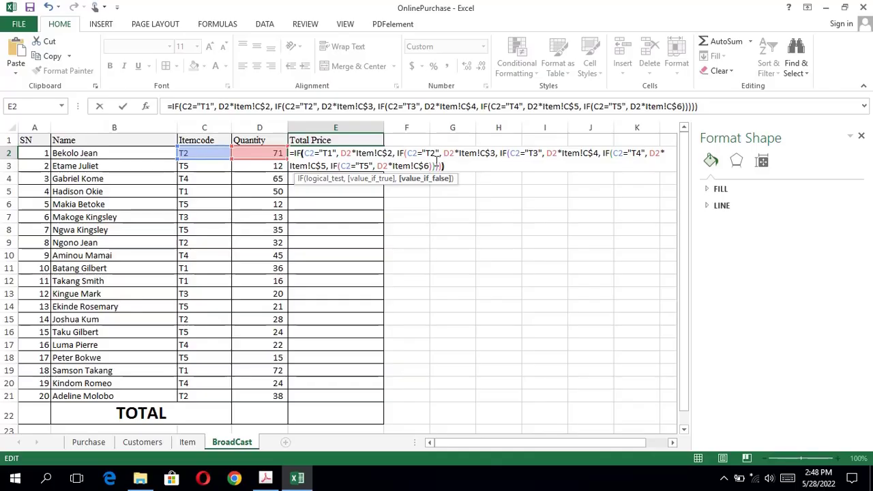
{"action": "key", "text": "Return"}
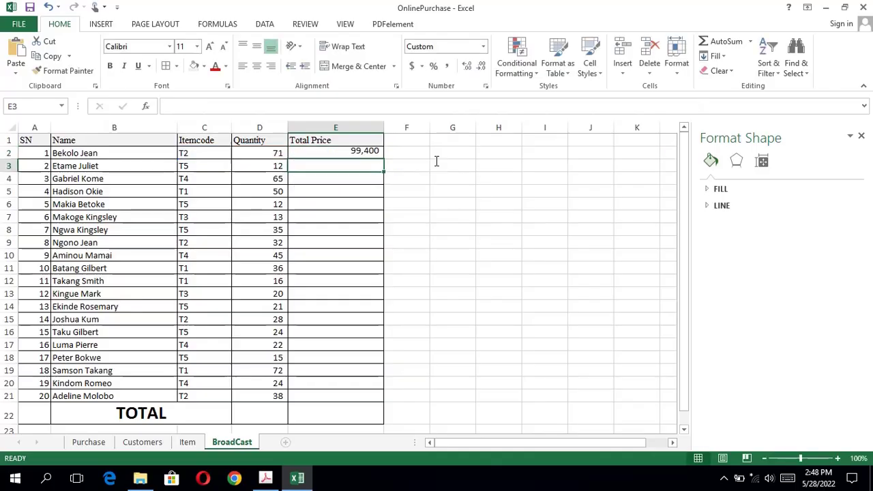
Verify E2's formula against the item code in C2
{"action": "left_click", "coordinate": [356, 153]}
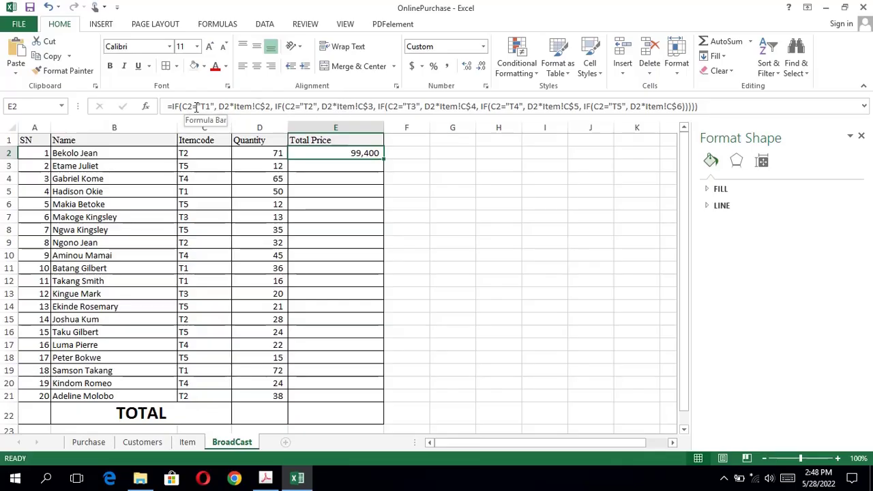
{"action": "left_click", "coordinate": [197, 153]}
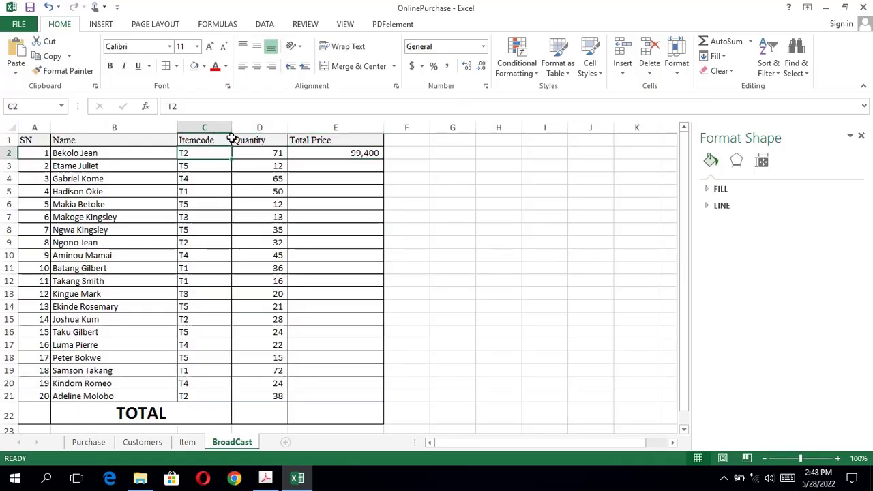
{"action": "left_click", "coordinate": [308, 154]}
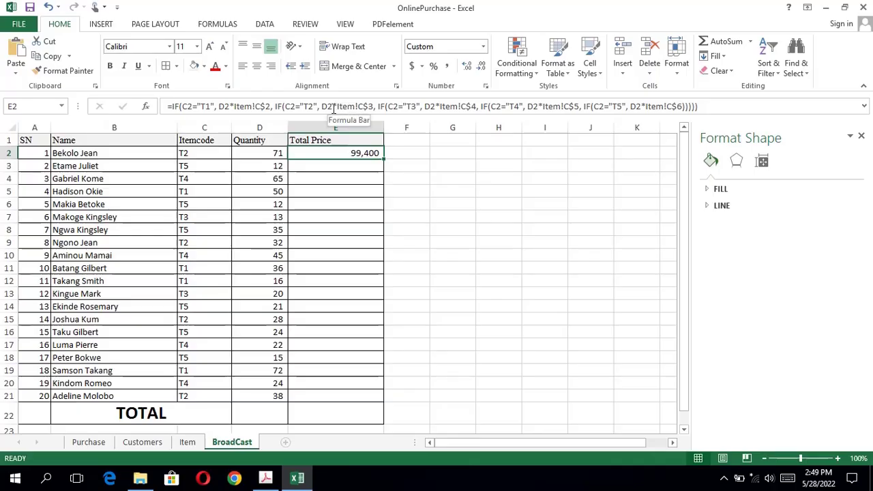
{"action": "left_click", "coordinate": [187, 442]}
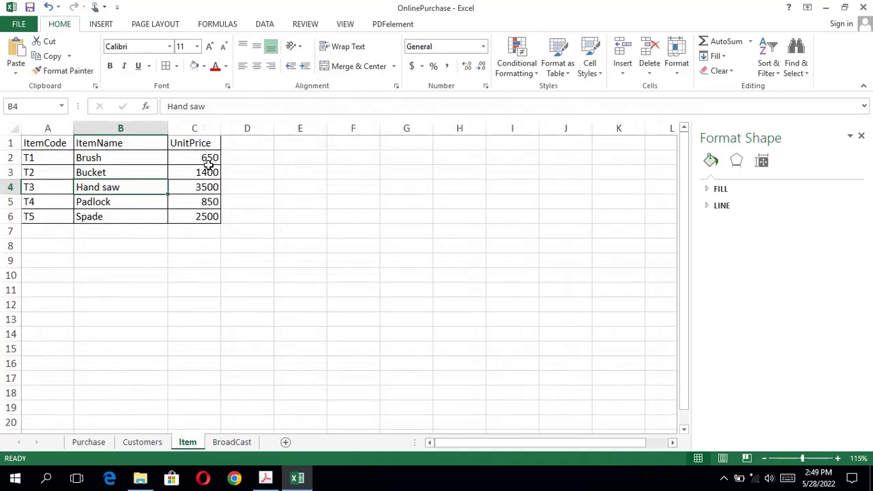
{"action": "left_click", "coordinate": [181, 174]}
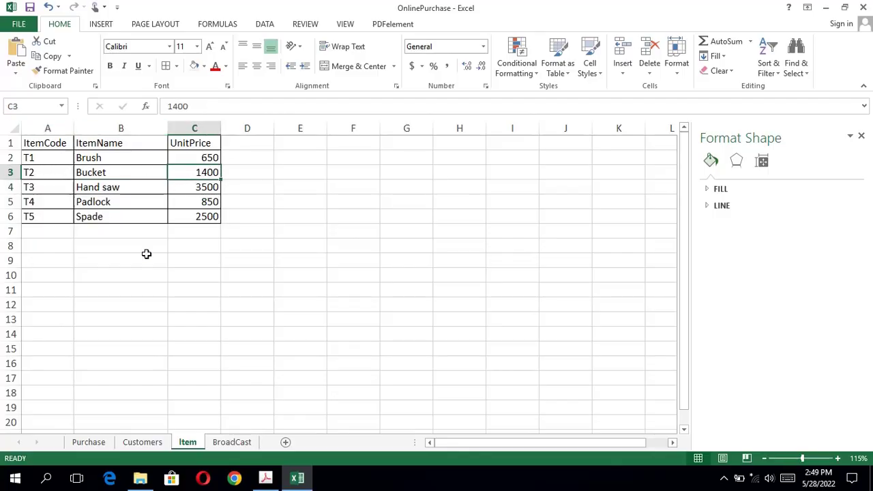
{"action": "left_click", "coordinate": [240, 442]}
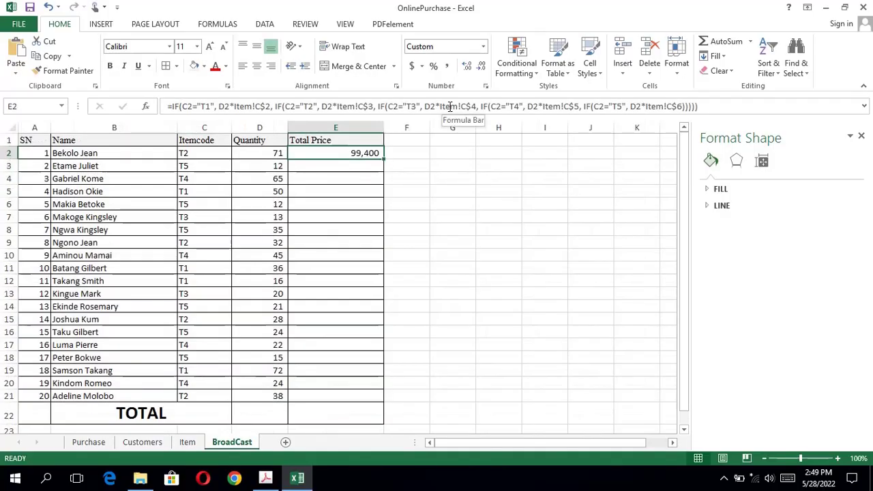
{"action": "left_click", "coordinate": [321, 164]}
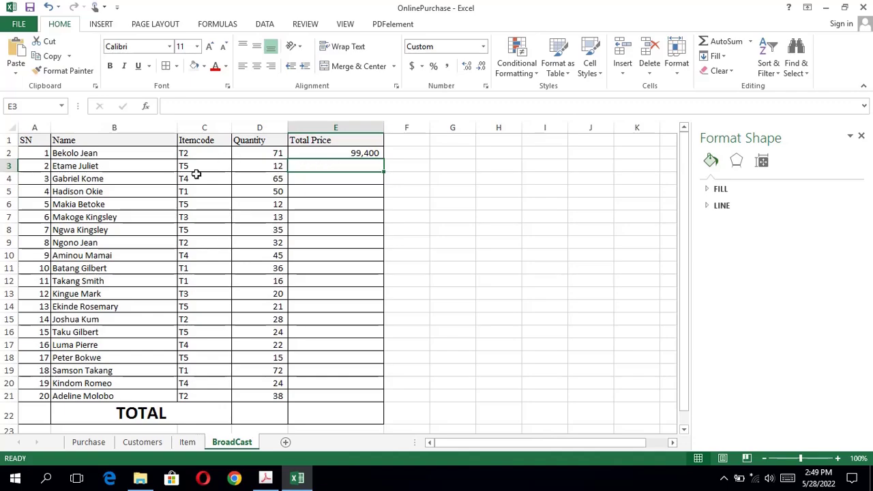
{"action": "left_click", "coordinate": [315, 155]}
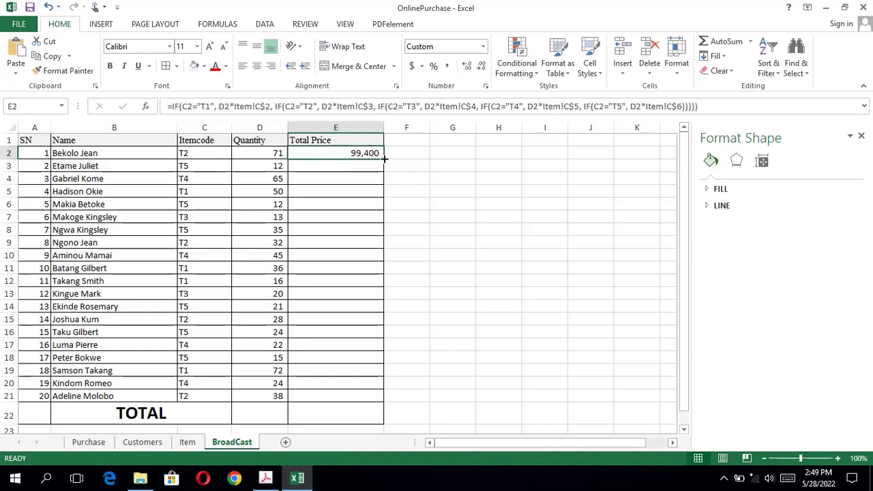
Fill the Total Price formula down E2:E21 and verify E3 against its T5 item code
{"action": "left_click_drag", "start_coordinate": [384, 159], "coordinate": [342, 403]}
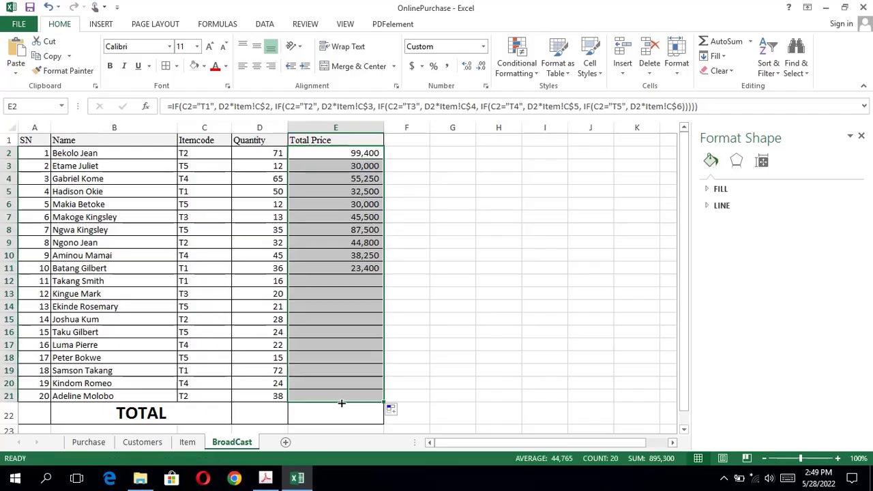
{"action": "left_click", "coordinate": [364, 270]}
{"action": "double_click", "coordinate": [353, 166]}
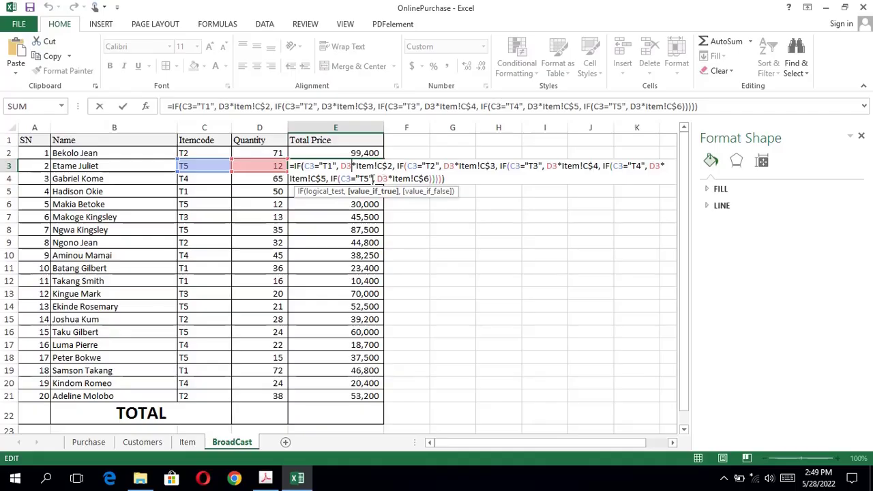
{"action": "key", "text": "Return"}
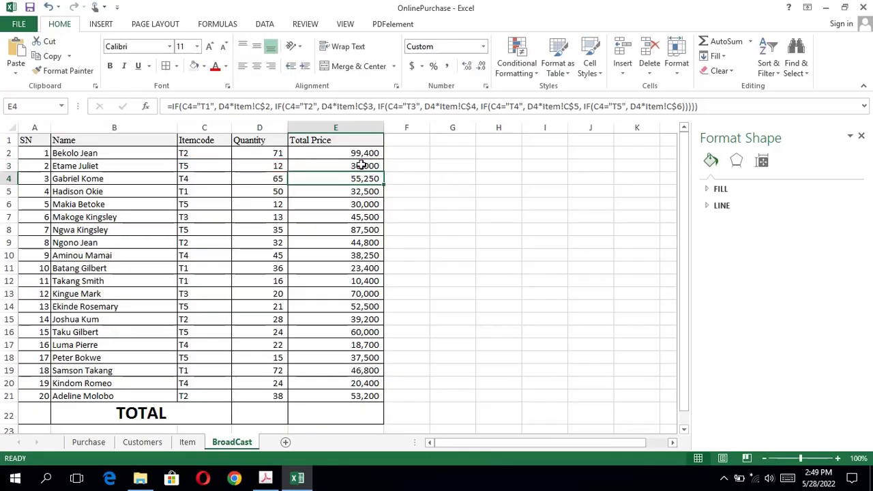
{"action": "left_click", "coordinate": [362, 166]}
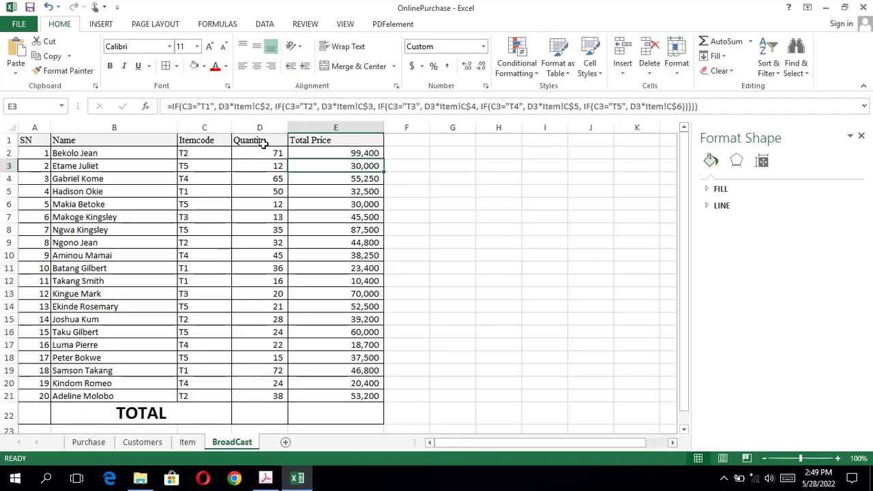
{"action": "left_click", "coordinate": [195, 167]}
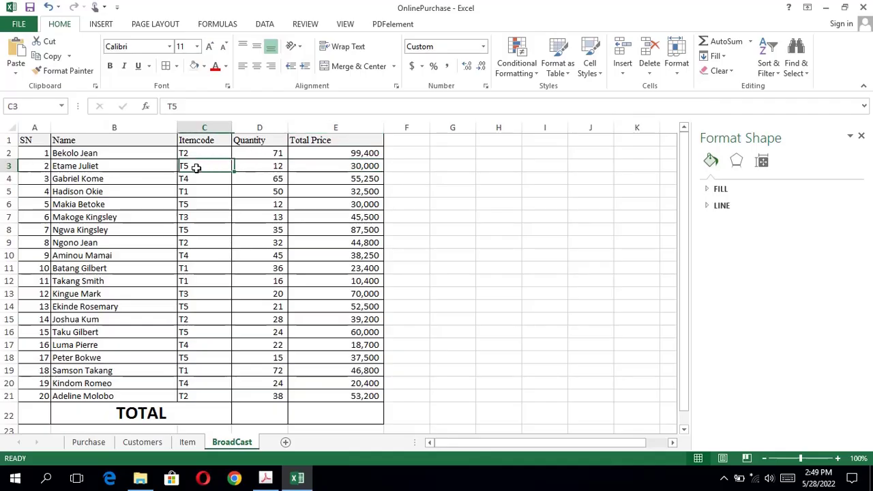
{"action": "left_click", "coordinate": [361, 165]}
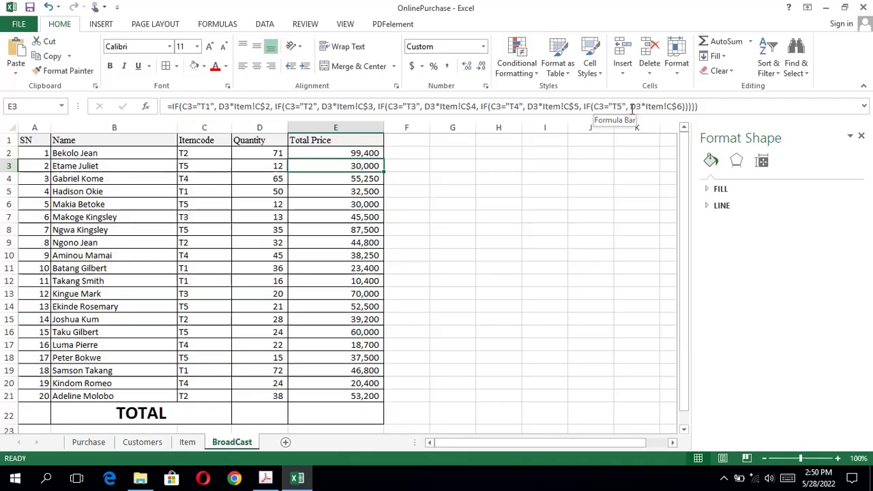
{"action": "left_click", "coordinate": [189, 442]}
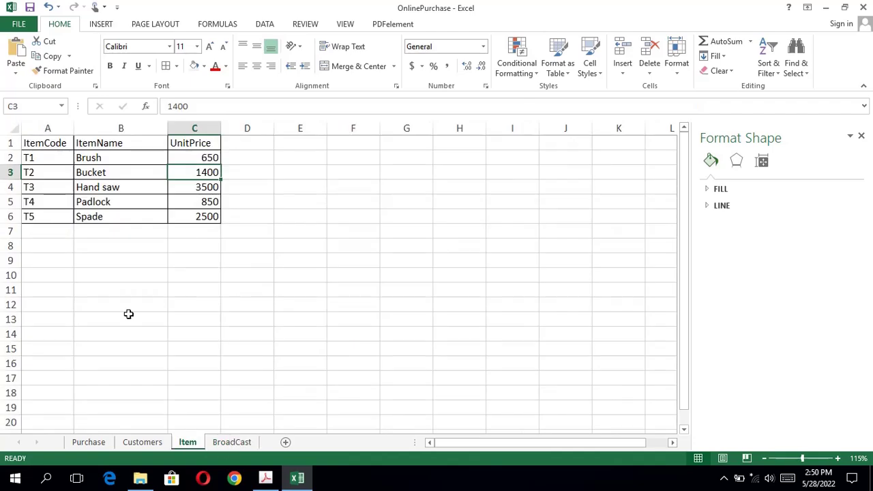
{"action": "left_click", "coordinate": [182, 217]}
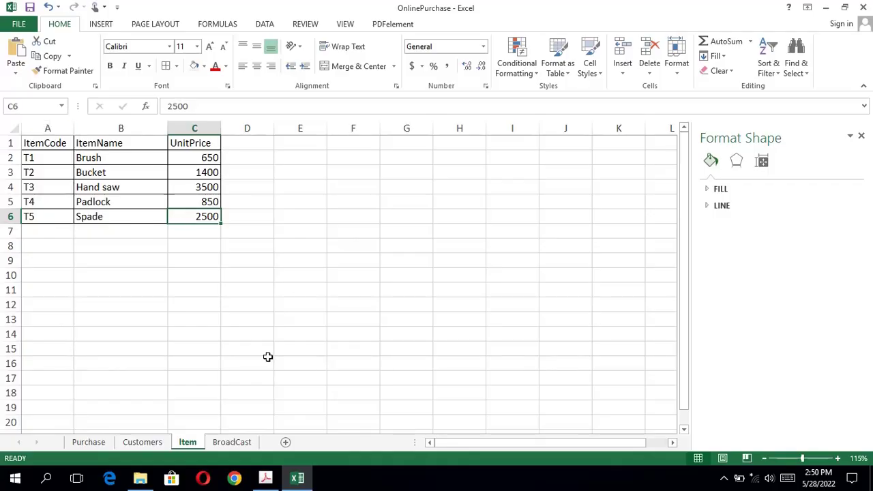
{"action": "left_click", "coordinate": [231, 441]}
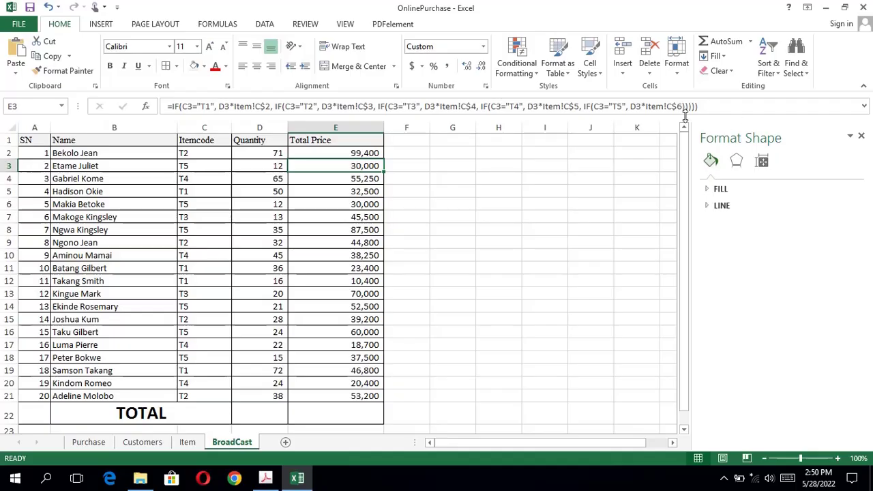
{"action": "left_click", "coordinate": [260, 483]}
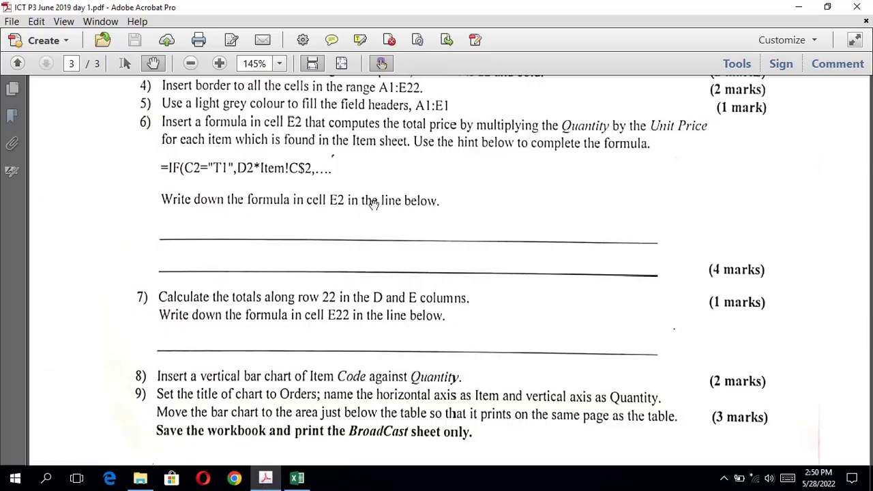
{"action": "left_click", "coordinate": [295, 480]}
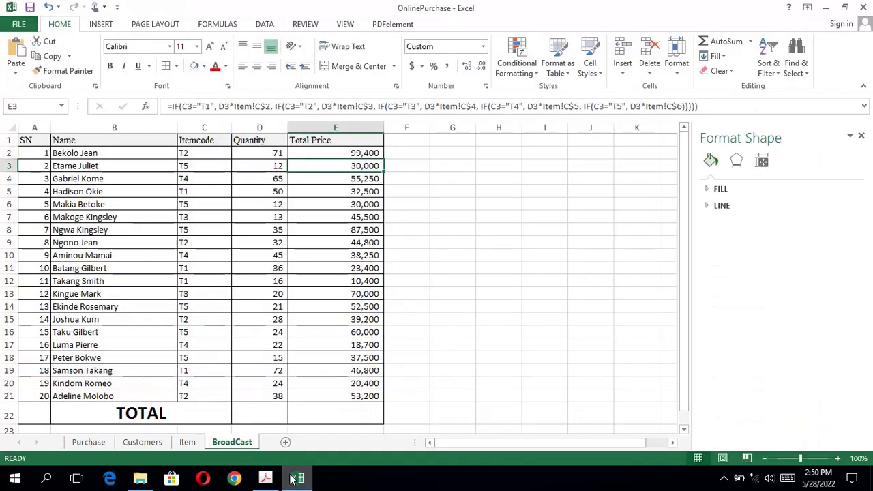
{"action": "left_click", "coordinate": [330, 155]}
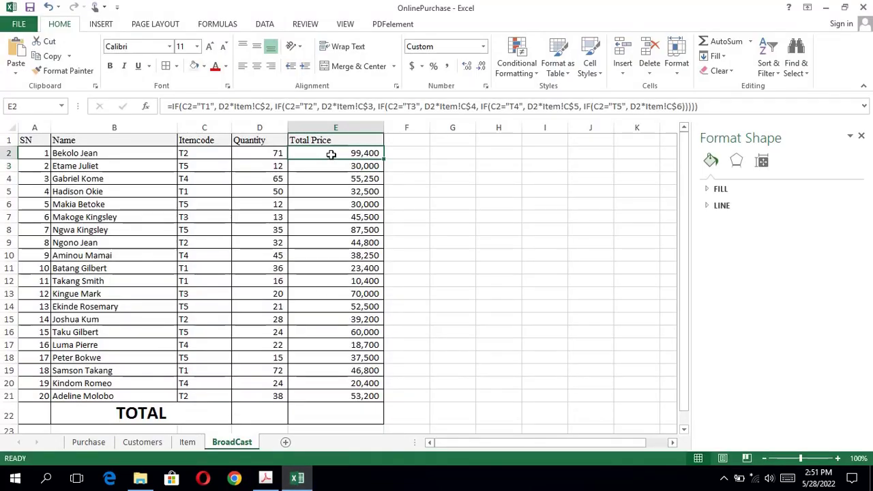
{"action": "double_click", "coordinate": [331, 155]}
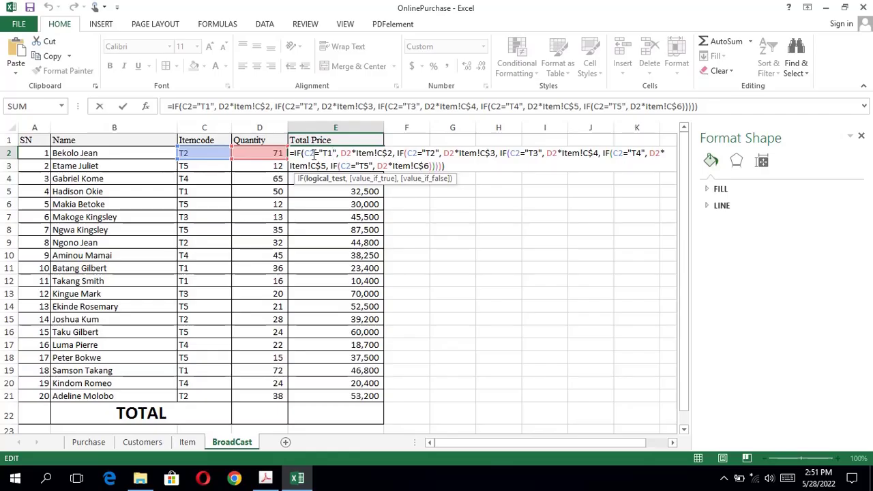
{"action": "key", "text": "Return"}
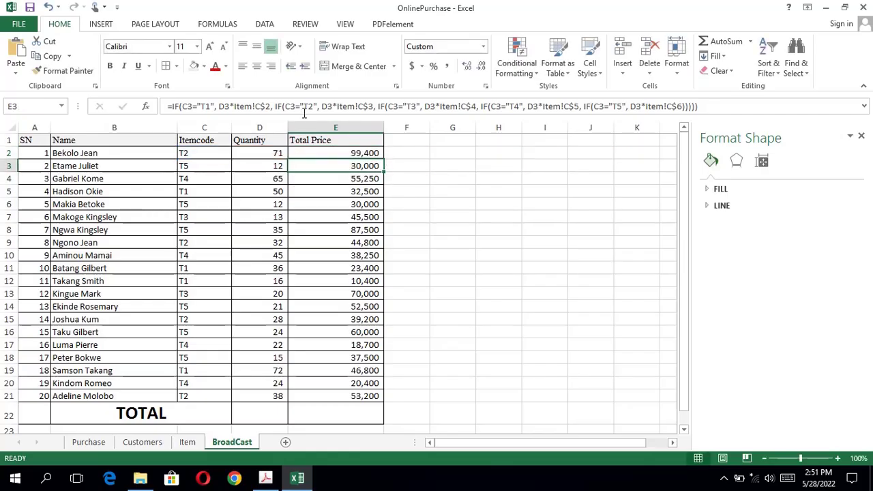
{"action": "left_click", "coordinate": [325, 155]}
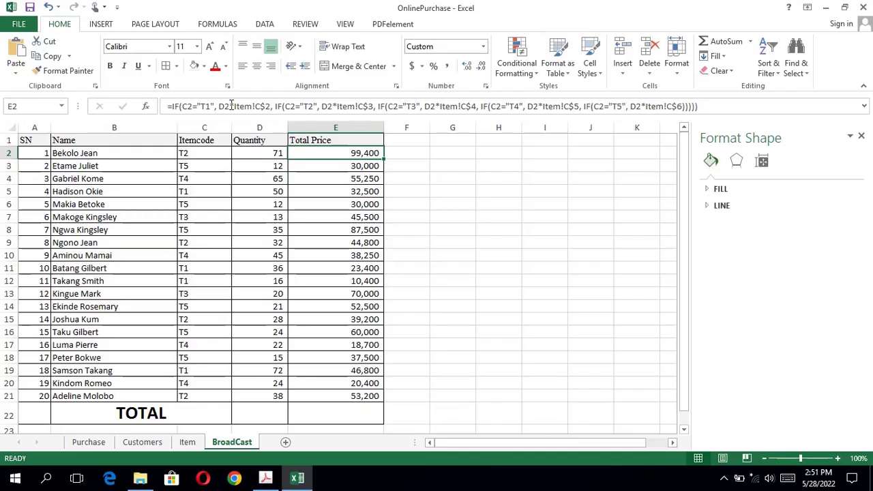
{"action": "left_click", "coordinate": [266, 478]}
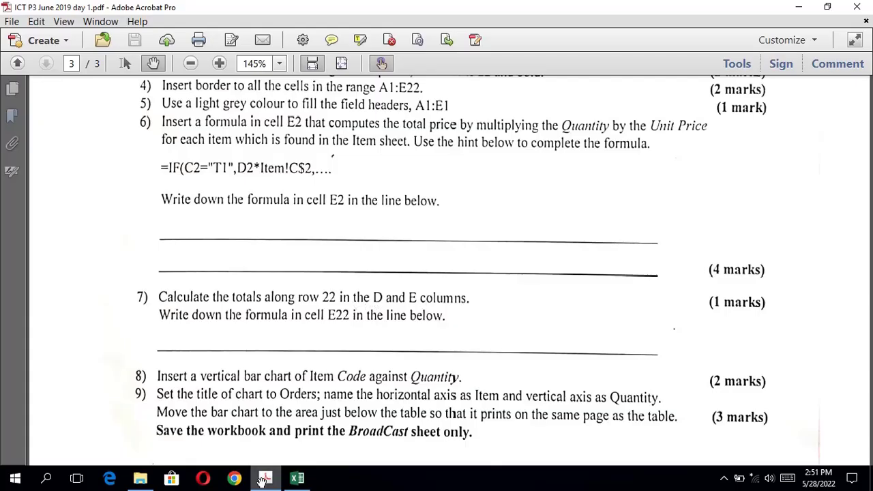
{"action": "left_click", "coordinate": [297, 478]}
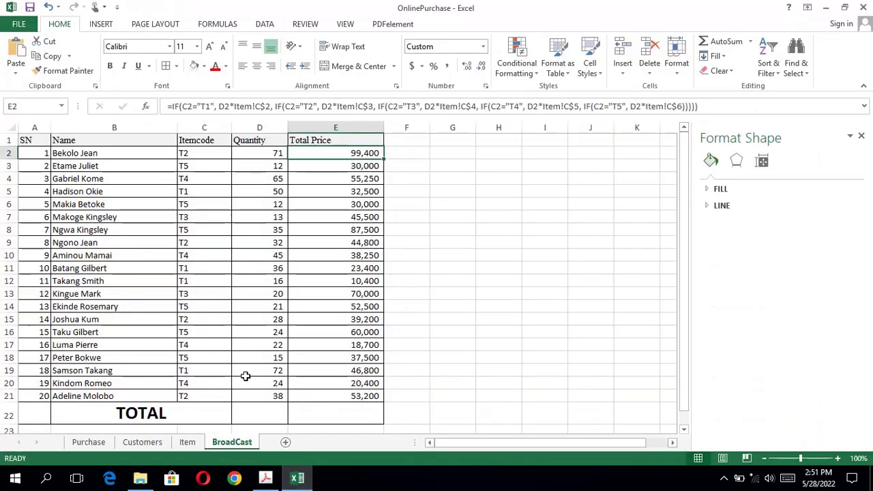
AutoSum Quantity into D22 (651) and Total Price into E22 (895,300)
{"action": "left_click", "coordinate": [270, 414]}
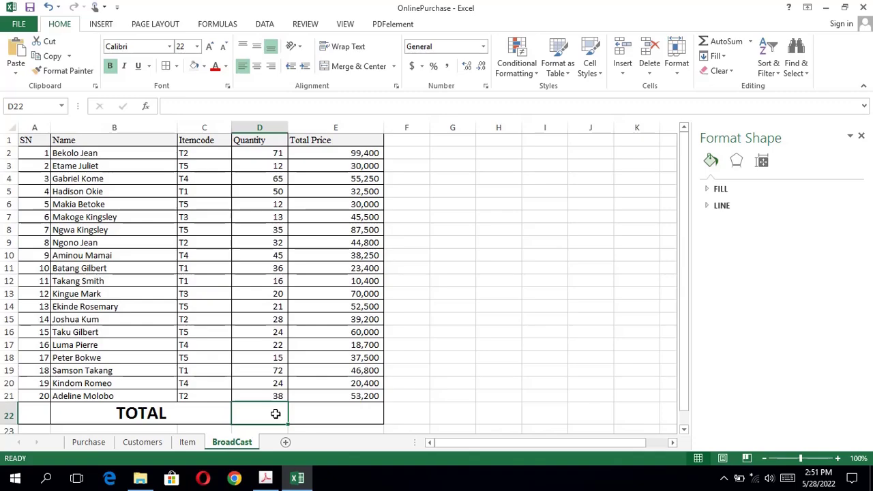
{"action": "left_click", "coordinate": [714, 46]}
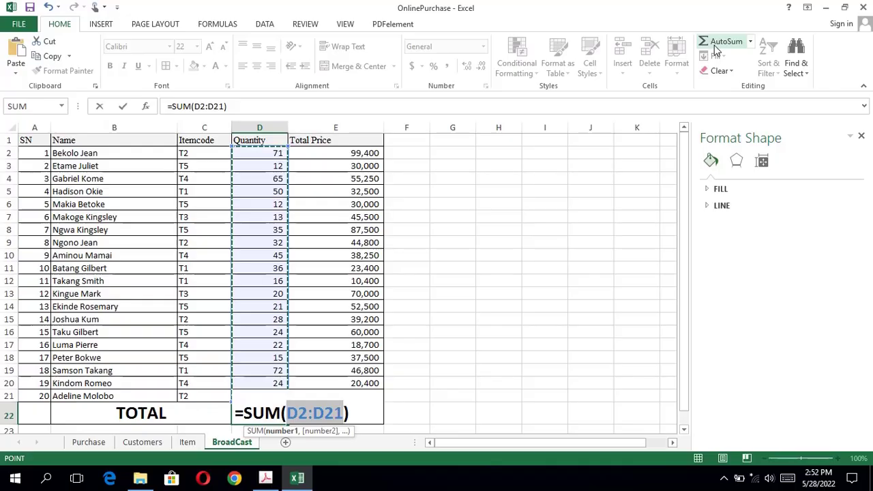
{"action": "key", "text": "Return"}
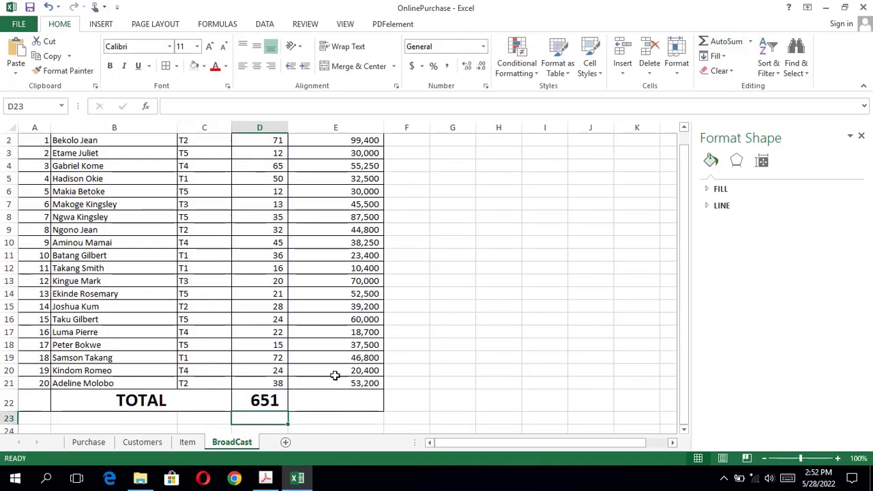
{"action": "left_click", "coordinate": [346, 393]}
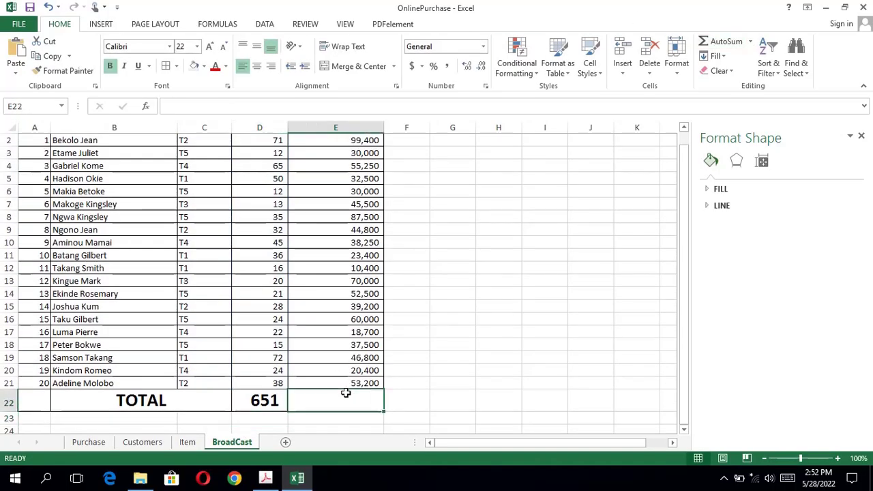
{"action": "left_click", "coordinate": [711, 42]}
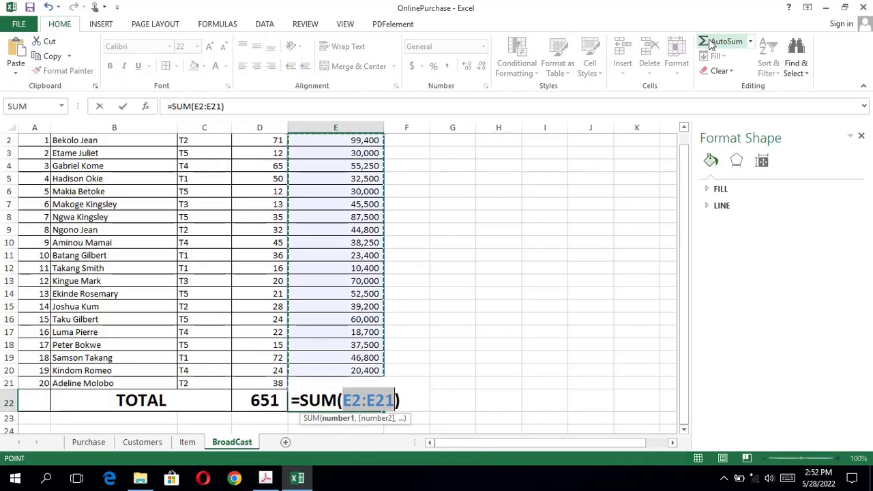
{"action": "key", "text": "Return"}
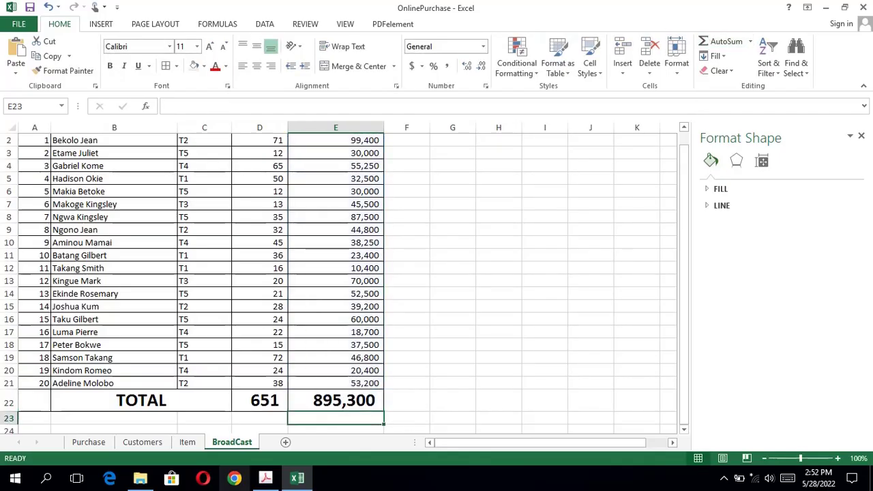
{"action": "left_click", "coordinate": [265, 479]}
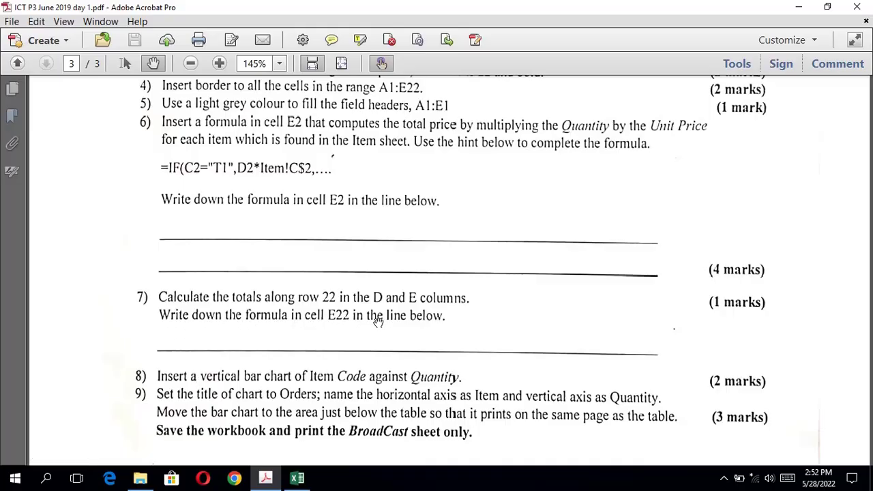
{"action": "mouse_move", "coordinate": [293, 480]}
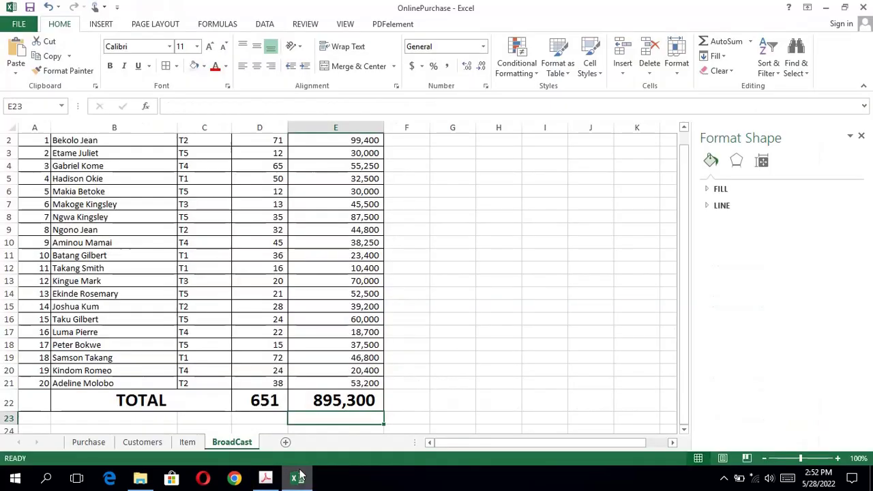
{"action": "left_click", "coordinate": [331, 410]}
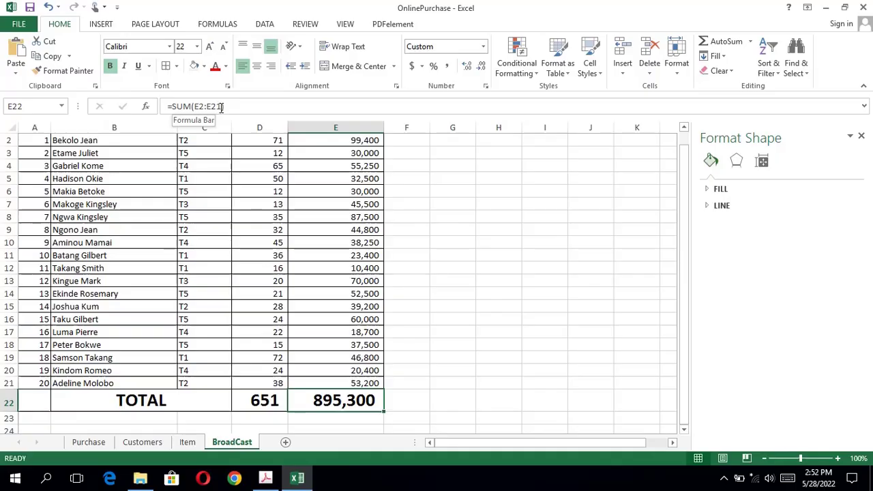
{"action": "left_click", "coordinate": [266, 478]}
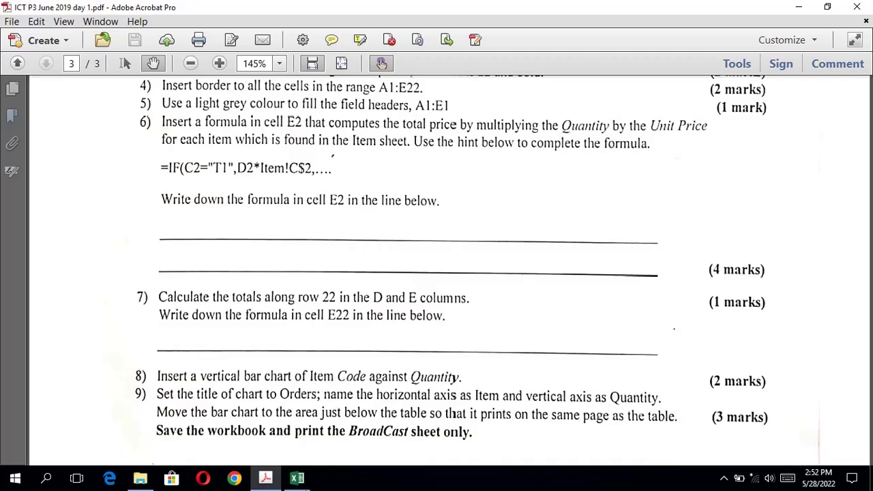
{"action": "left_click", "coordinate": [300, 479]}
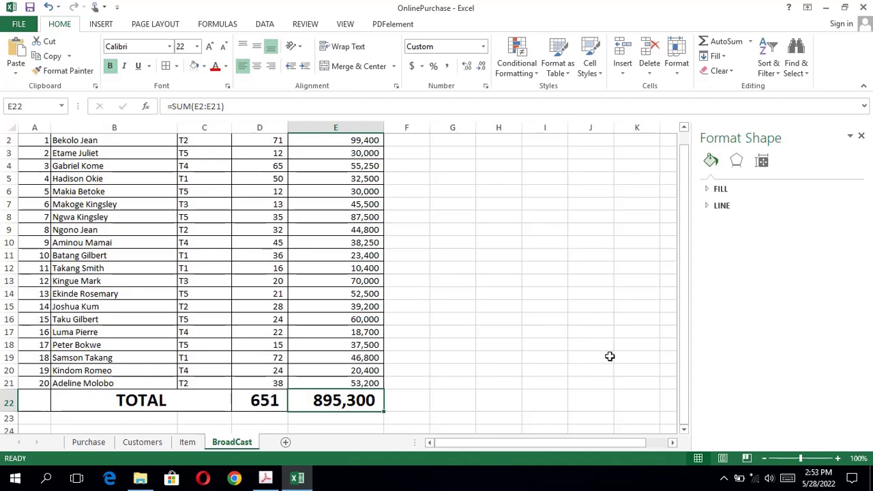
{"action": "left_click_drag", "start_coordinate": [686, 361], "coordinate": [654, 259]}
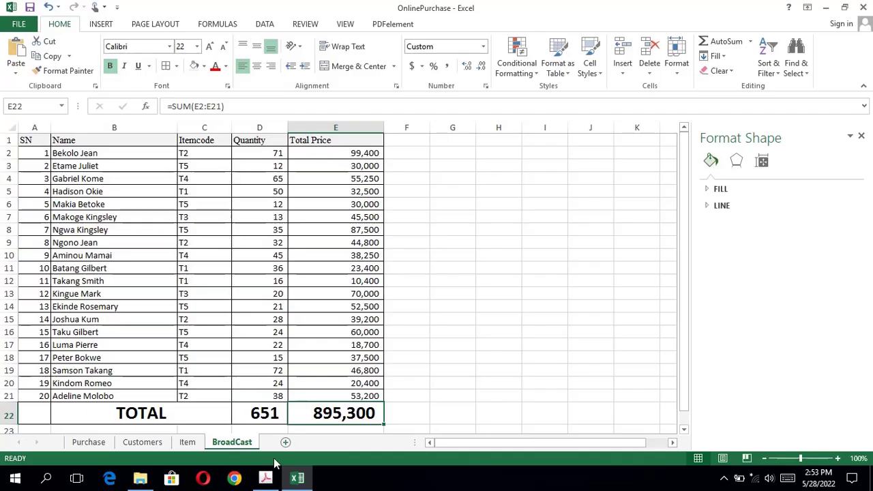
{"action": "left_click", "coordinate": [265, 478]}
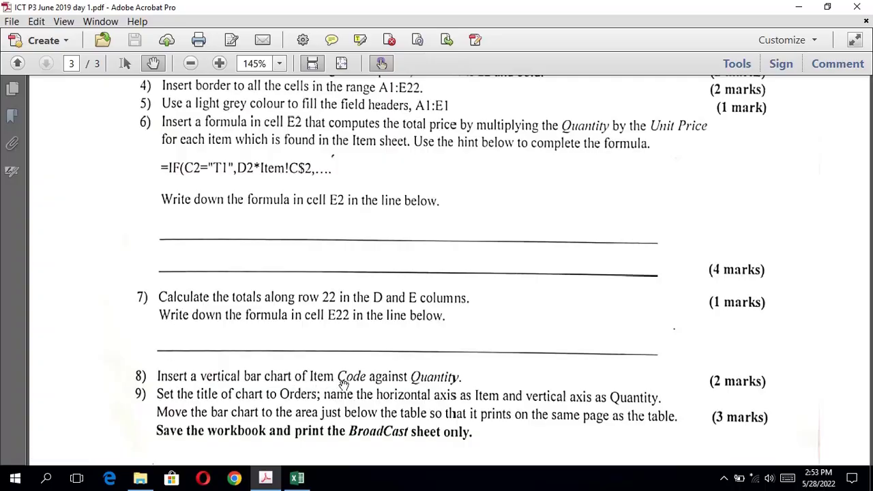
{"action": "left_click", "coordinate": [297, 478]}
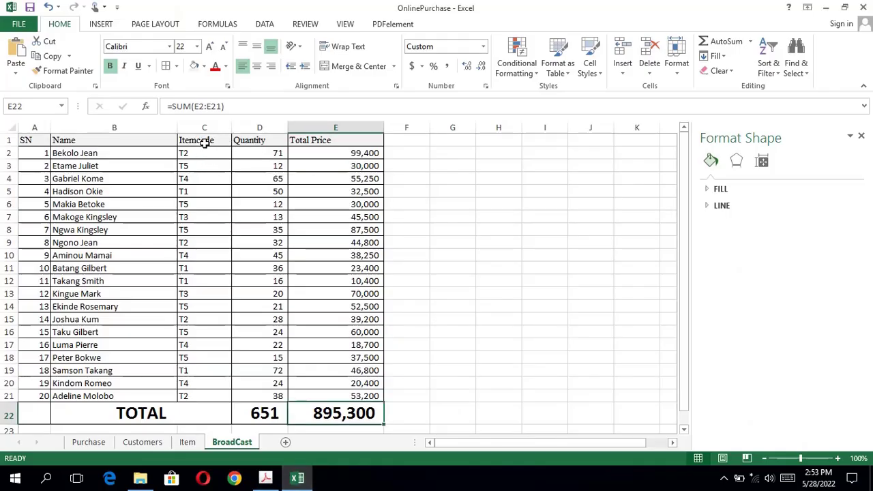
Select the Itemcode and Quantity data in C1:D21 for charting
{"action": "left_click_drag", "start_coordinate": [204, 143], "coordinate": [247, 394]}
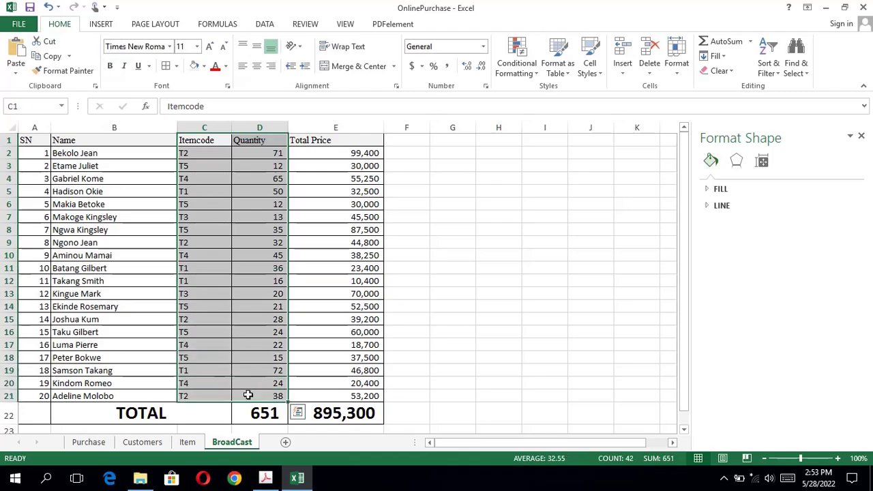
{"action": "left_click", "coordinate": [98, 26]}
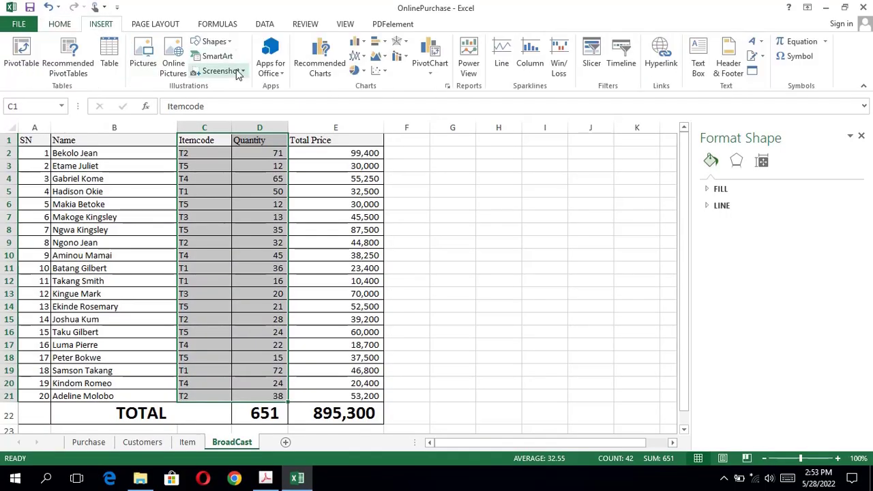
Insert a 2-D Clustered Column chart from the selected Itemcode and Quantity data
{"action": "left_click", "coordinate": [357, 42]}
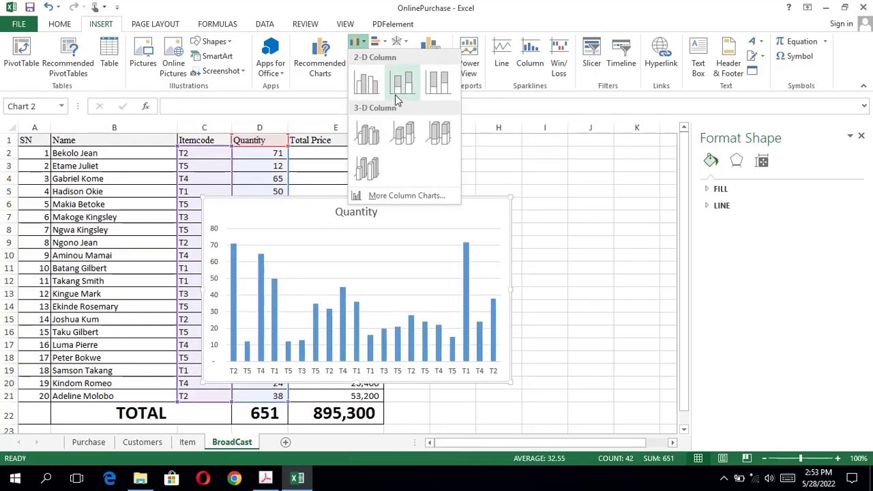
{"action": "left_click", "coordinate": [382, 94]}
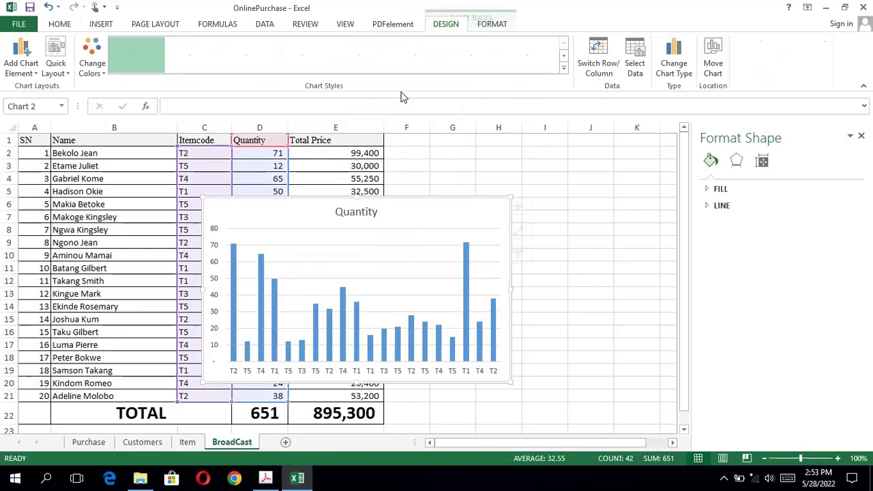
{"action": "left_click", "coordinate": [265, 477]}
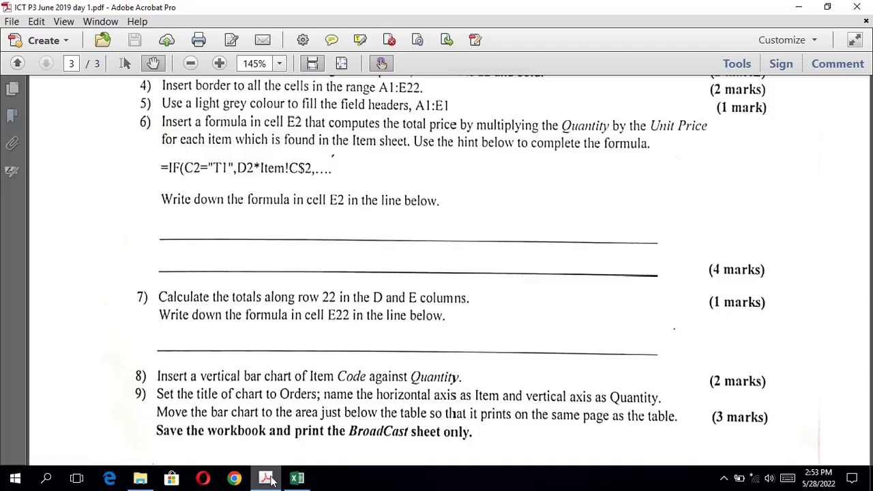
{"action": "left_click", "coordinate": [297, 478]}
{"action": "left_click", "coordinate": [354, 214]}
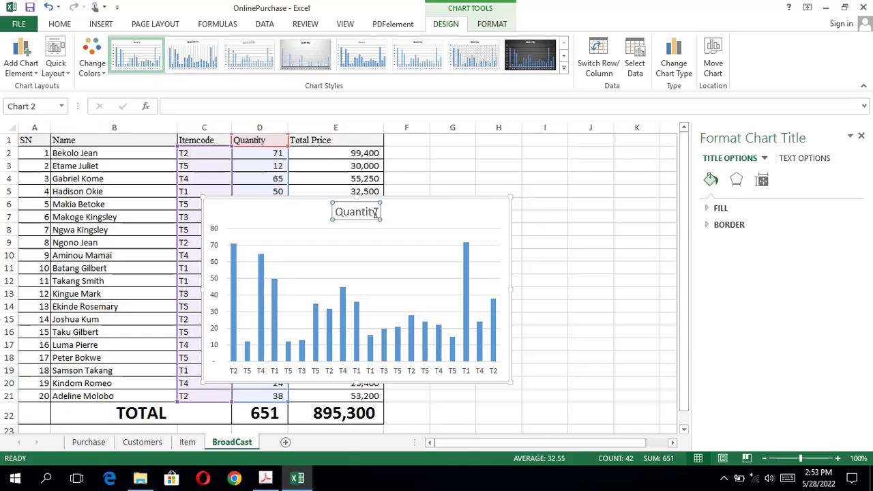
Change the chart title from Quantity to Orders, then check the exam paper and return
{"action": "left_click", "coordinate": [372, 213]}
{"action": "key", "text": "BackSpace"}
{"action": "key", "text": "BackSpace"}
{"action": "key", "text": "BackSpace"}
{"action": "key", "text": "BackSpace"}
{"action": "key", "text": "BackSpace"}
{"action": "key", "text": "BackSpace"}
{"action": "key", "text": "BackSpace"}
{"action": "key", "text": "BackSpace"}
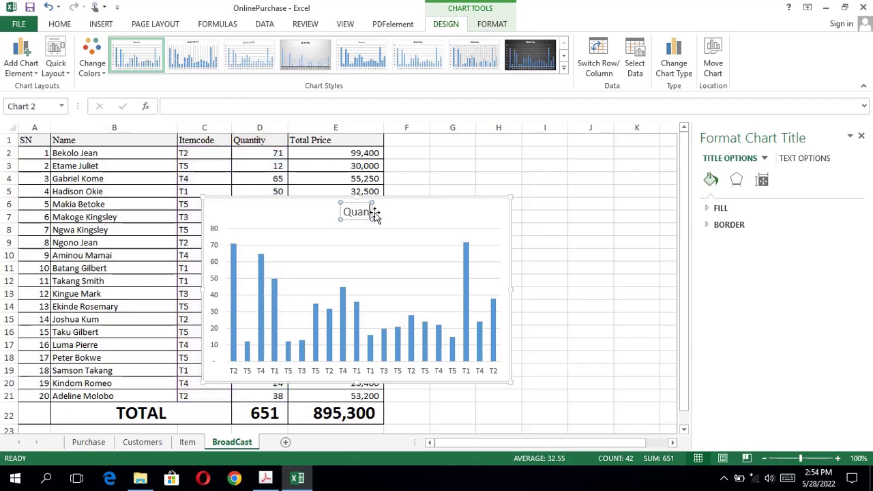
{"action": "type", "text": "Orders"}
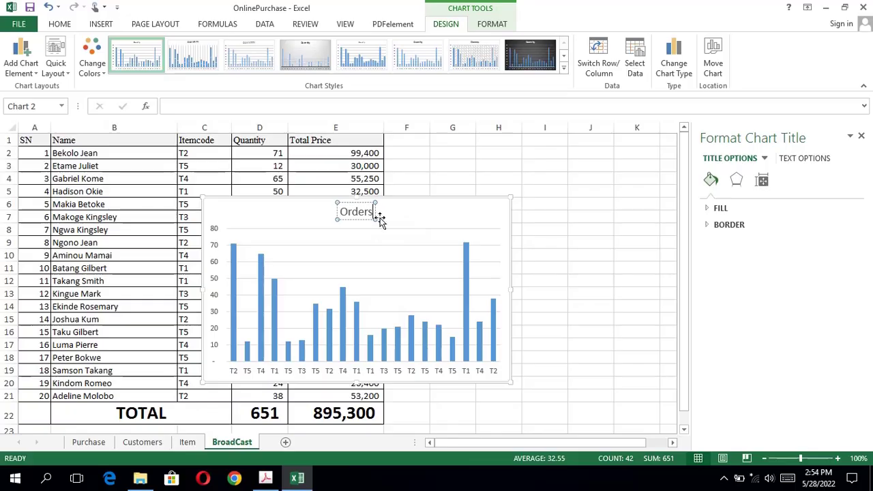
{"action": "key", "text": "Return"}
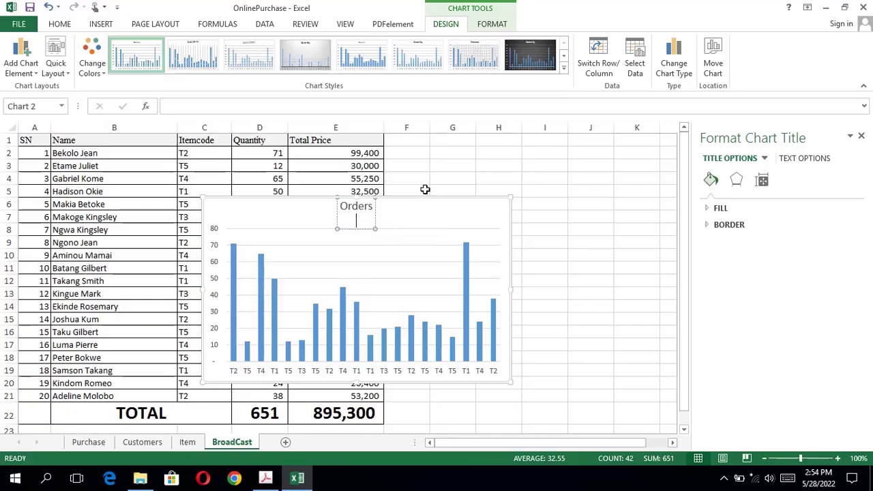
{"action": "key", "text": "BackSpace"}
{"action": "left_click", "coordinate": [422, 211]}
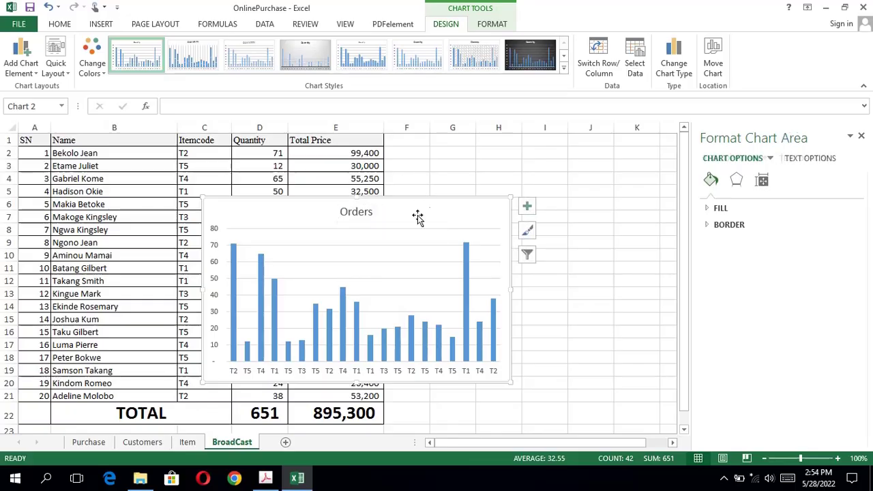
{"action": "left_click", "coordinate": [268, 477]}
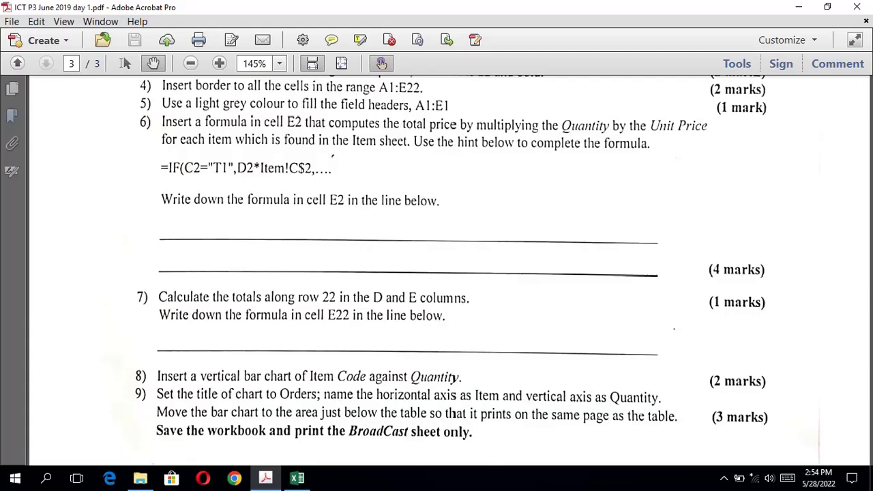
{"action": "left_click", "coordinate": [304, 479]}
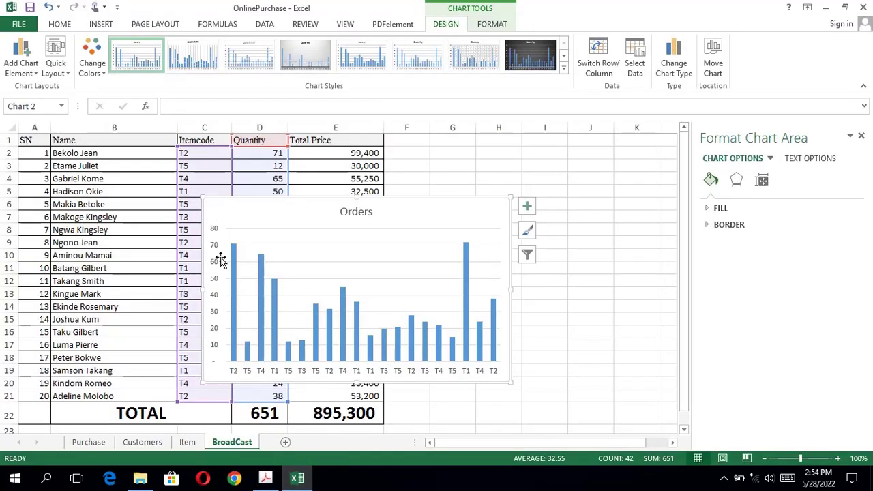
Add a primary horizontal axis title reading Item to the Orders chart
{"action": "left_click", "coordinate": [21, 48]}
{"action": "mouse_move", "coordinate": [41, 113]}
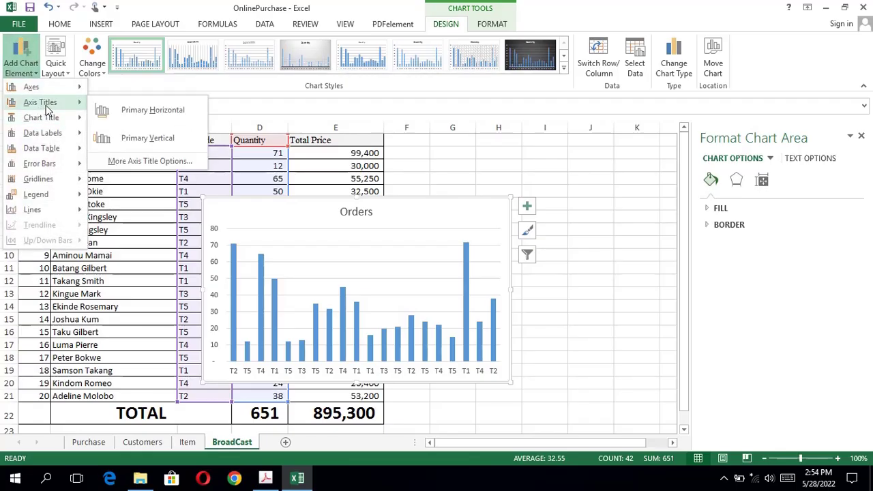
{"action": "left_click", "coordinate": [124, 111]}
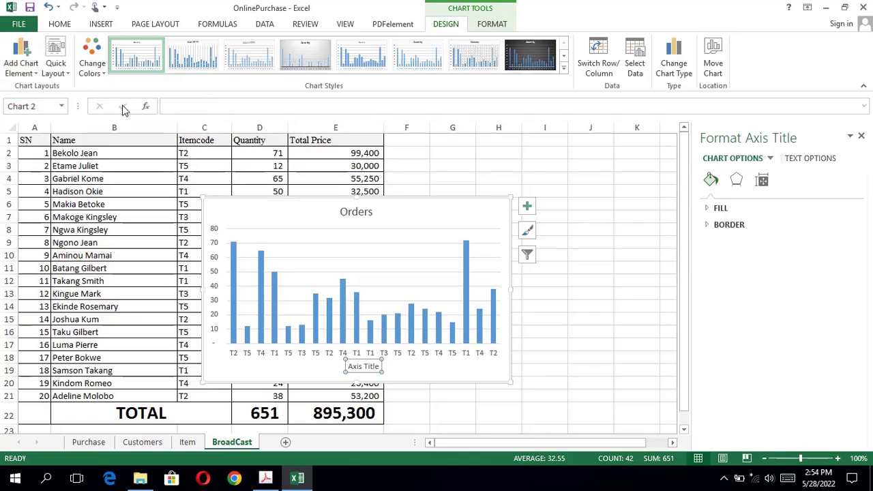
{"action": "left_click", "coordinate": [379, 362]}
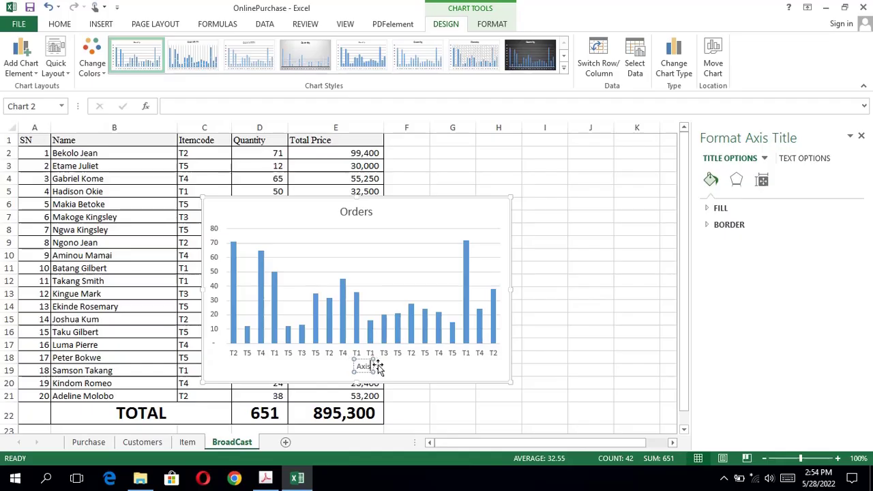
{"action": "key", "text": "ctrl+a"}
{"action": "key", "text": "BackSpace"}
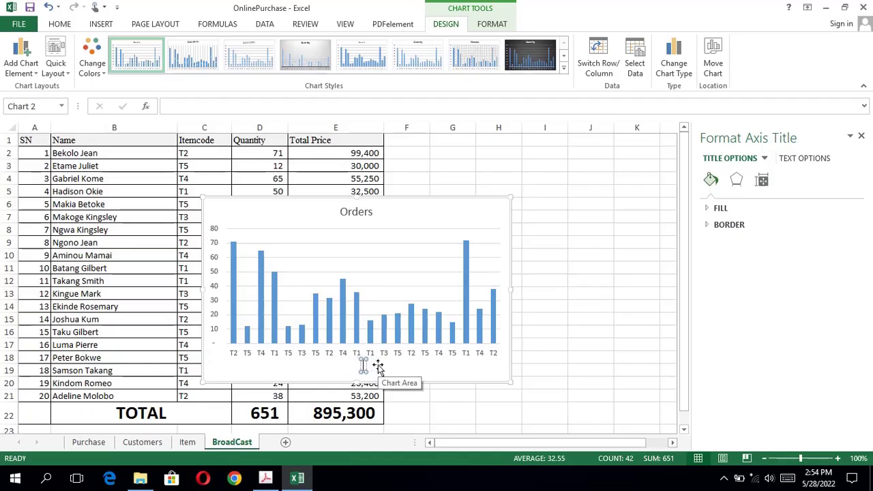
{"action": "type", "text": "Item"}
{"action": "left_click", "coordinate": [285, 364]}
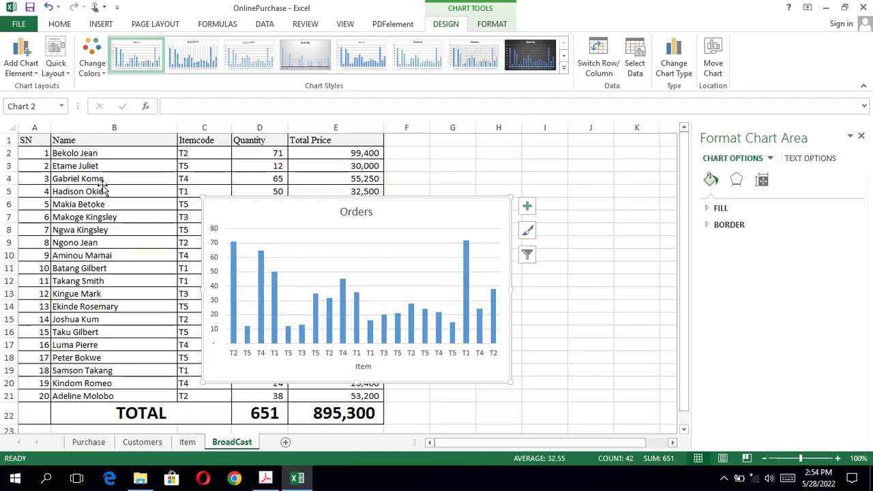
Add a primary vertical axis title reading Quantity to the Orders chart, then switch to the exam PDF
{"action": "left_click", "coordinate": [20, 54]}
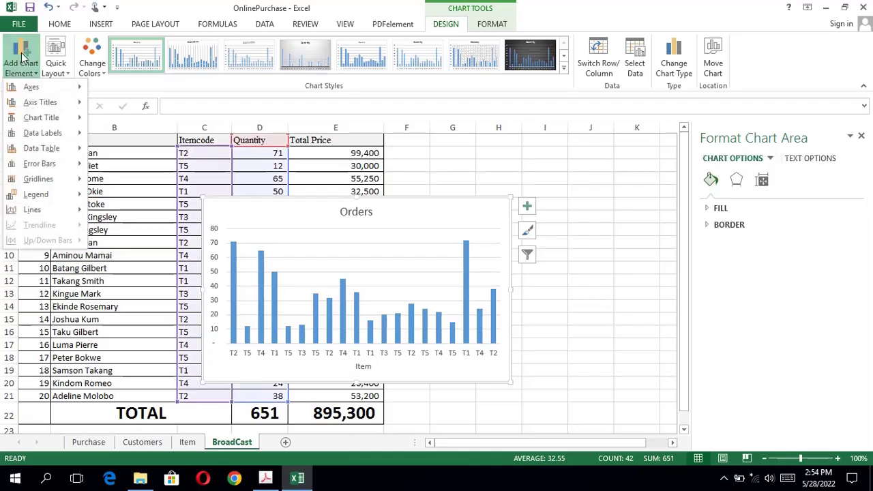
{"action": "mouse_move", "coordinate": [38, 103]}
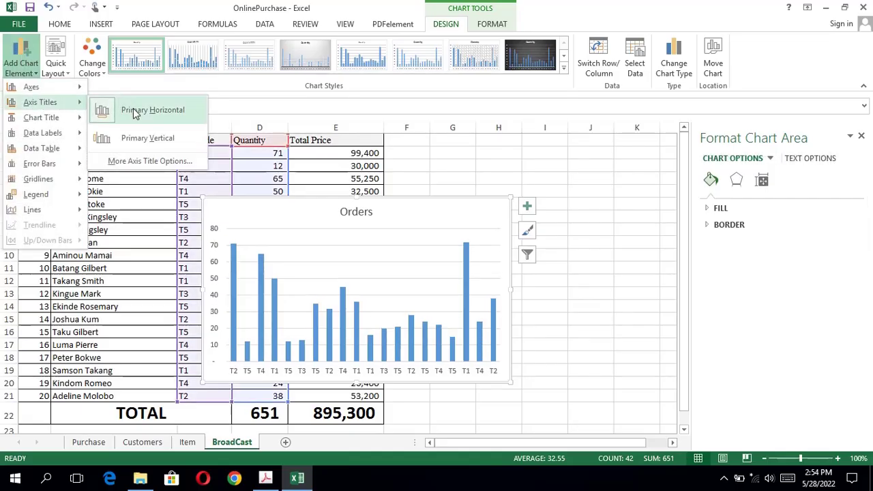
{"action": "left_click", "coordinate": [138, 137]}
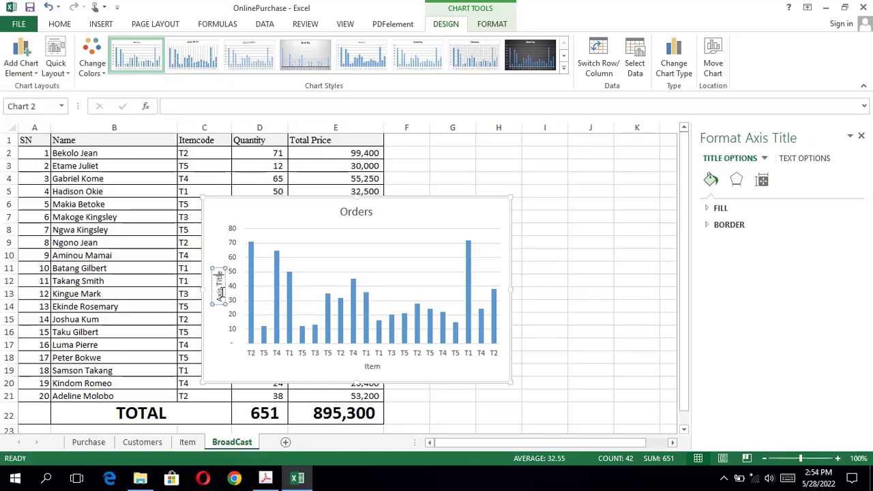
{"action": "left_click", "coordinate": [220, 293]}
{"action": "key", "text": "BackSpace"}
{"action": "key", "text": "BackSpace"}
{"action": "key", "text": "BackSpace"}
{"action": "key", "text": "BackSpace"}
{"action": "key", "text": "BackSpace"}
{"action": "key", "text": "BackSpace"}
{"action": "key", "text": "BackSpace"}
{"action": "key", "text": "BackSpace"}
{"action": "key", "text": "BackSpace"}
{"action": "key", "text": "BackSpace"}
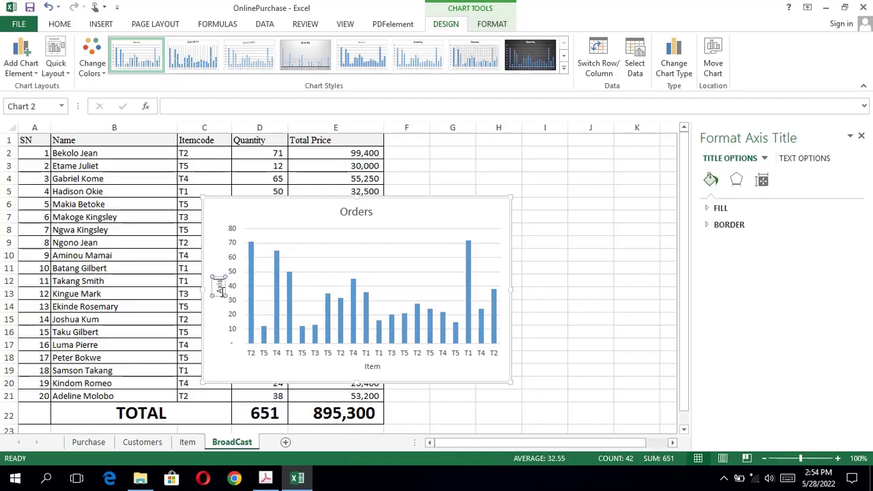
{"action": "type", "text": "Quan"}
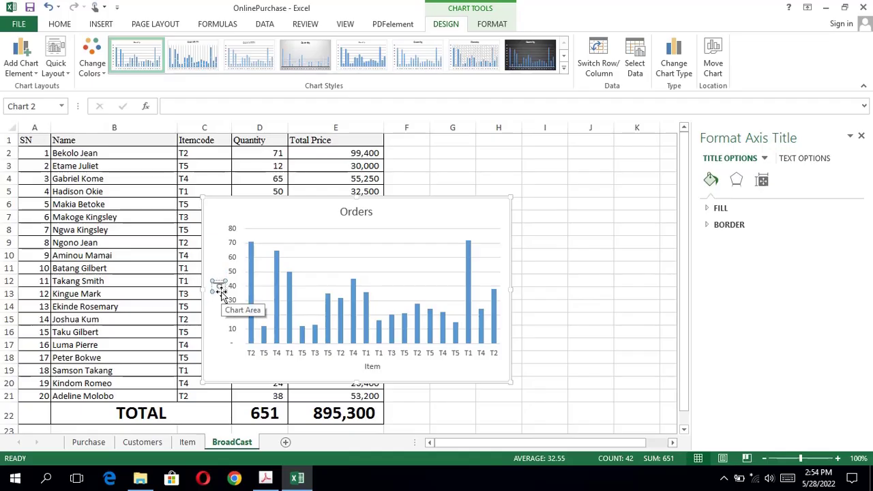
{"action": "type", "text": "tity"}
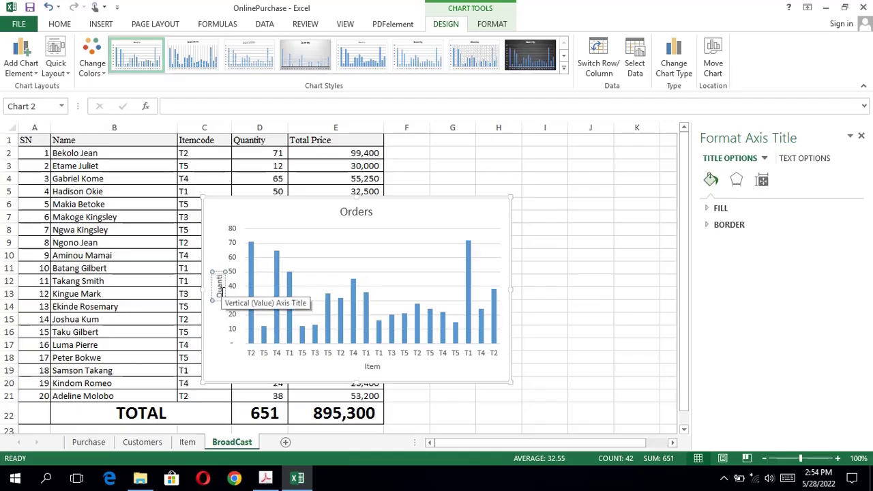
{"action": "left_click", "coordinate": [269, 356]}
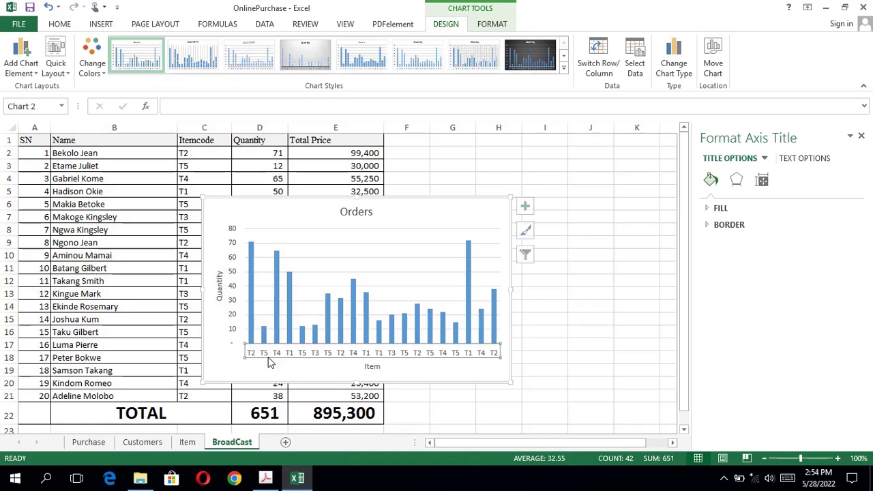
{"action": "left_click", "coordinate": [265, 477]}
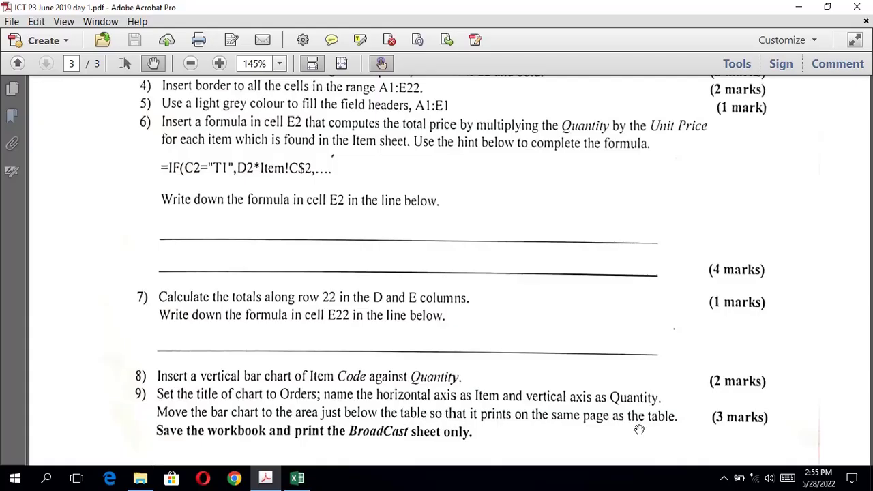
Return from the exam paper to the OnlinePurchase workbook in Excel
{"action": "left_click", "coordinate": [297, 478]}
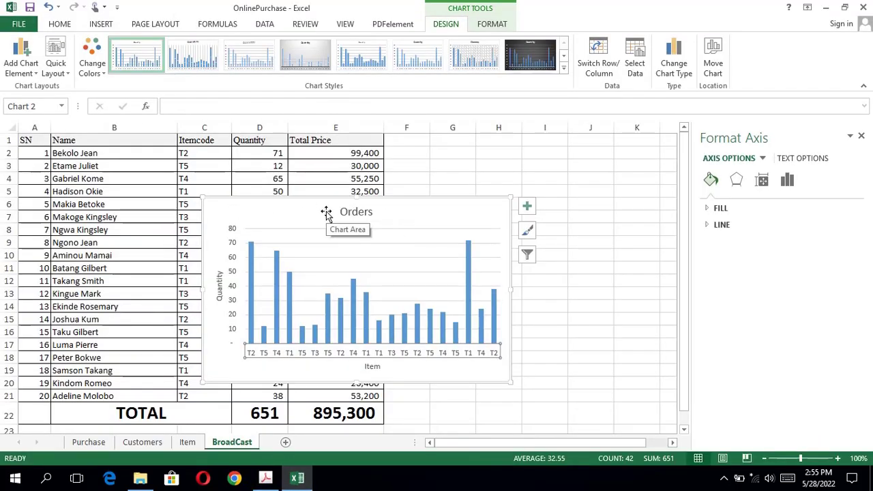
Move the Orders chart beside the table over columns F–K and preview it for printing
{"action": "left_click_drag", "start_coordinate": [322, 213], "coordinate": [103, 441]}
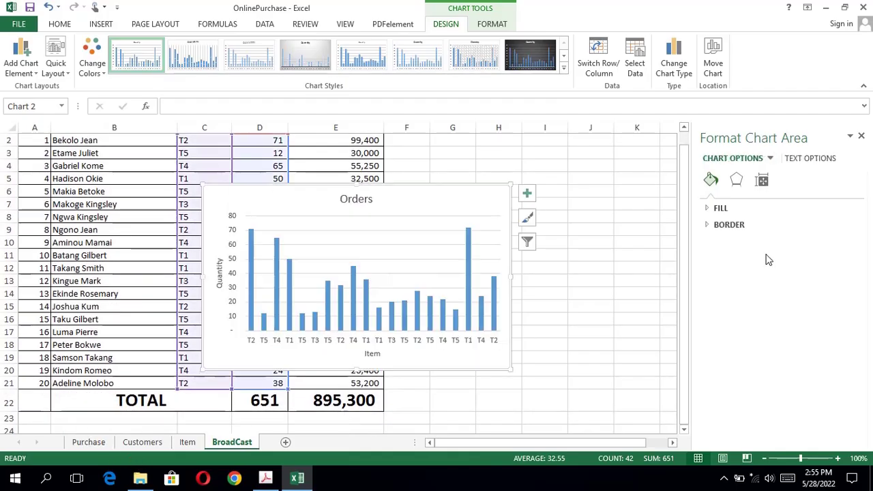
{"action": "left_click", "coordinate": [686, 226]}
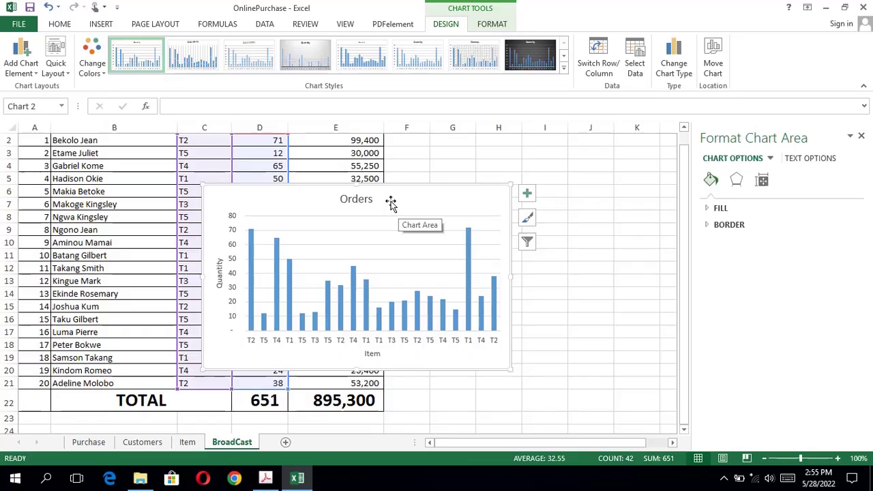
{"action": "left_click_drag", "start_coordinate": [389, 201], "coordinate": [569, 176]}
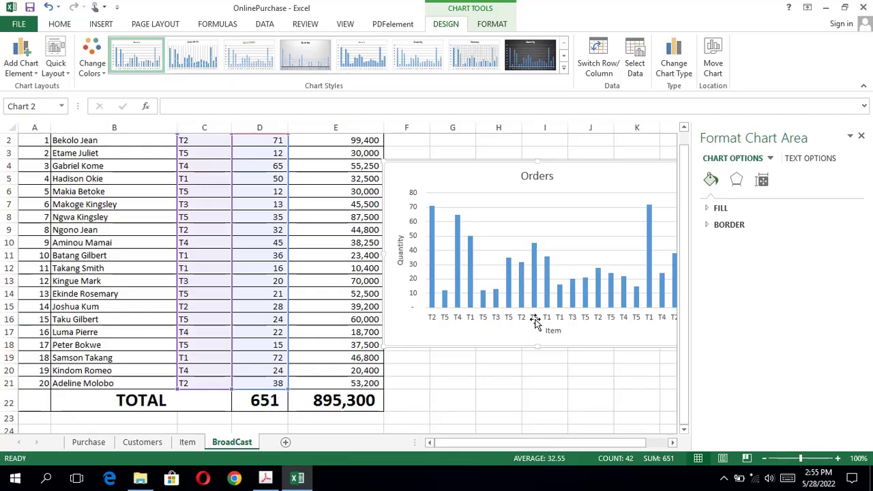
{"action": "key", "text": "ctrl+p"}
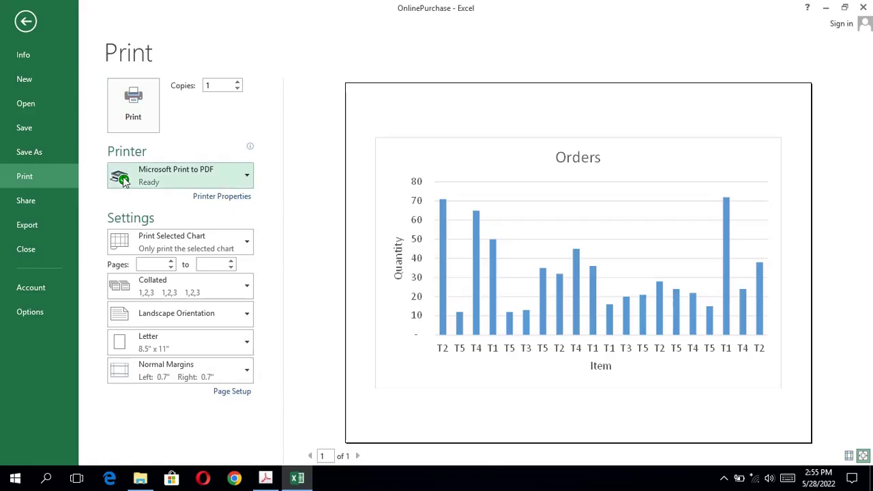
Preview the whole BroadCast sheet across both pages, with the chart on page two, then return
{"action": "left_click", "coordinate": [25, 21]}
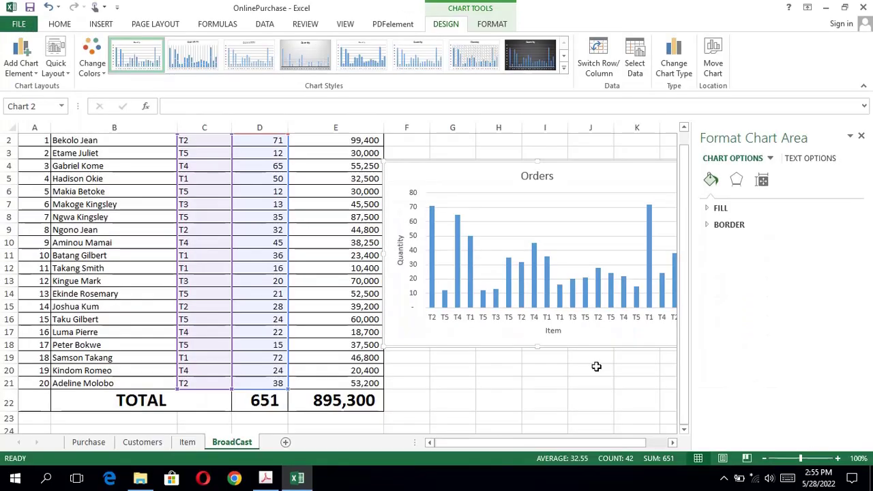
{"action": "left_click", "coordinate": [456, 406]}
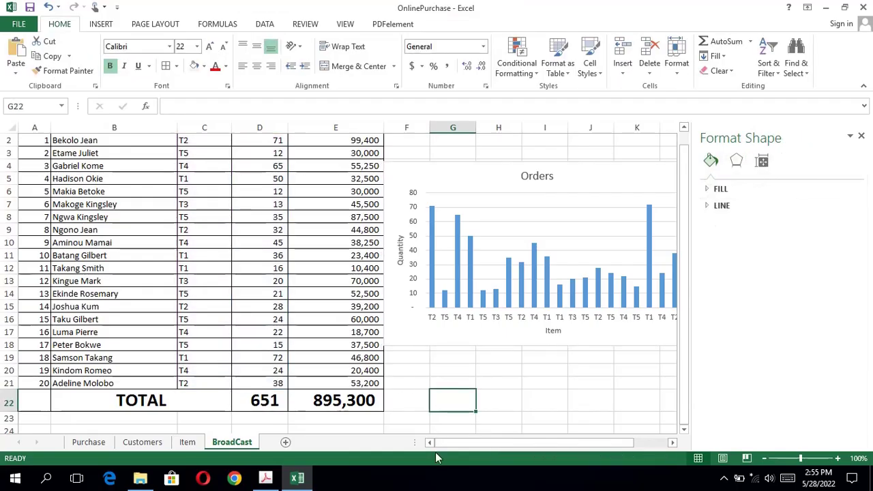
{"action": "key", "text": "ctrl+p"}
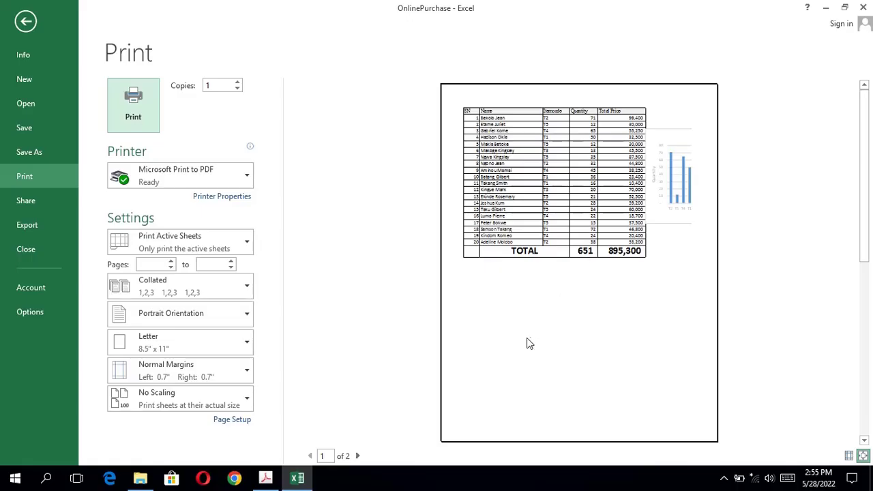
{"action": "left_click", "coordinate": [357, 456]}
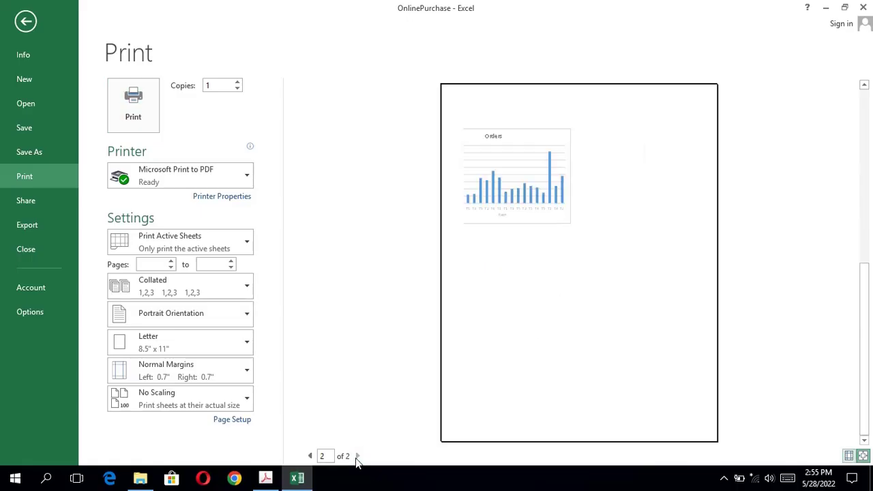
{"action": "left_click", "coordinate": [310, 456]}
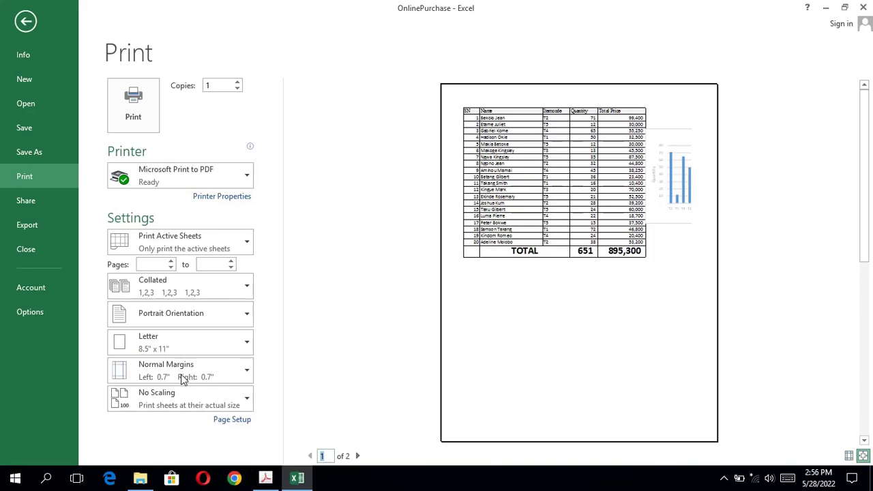
{"action": "left_click", "coordinate": [26, 23]}
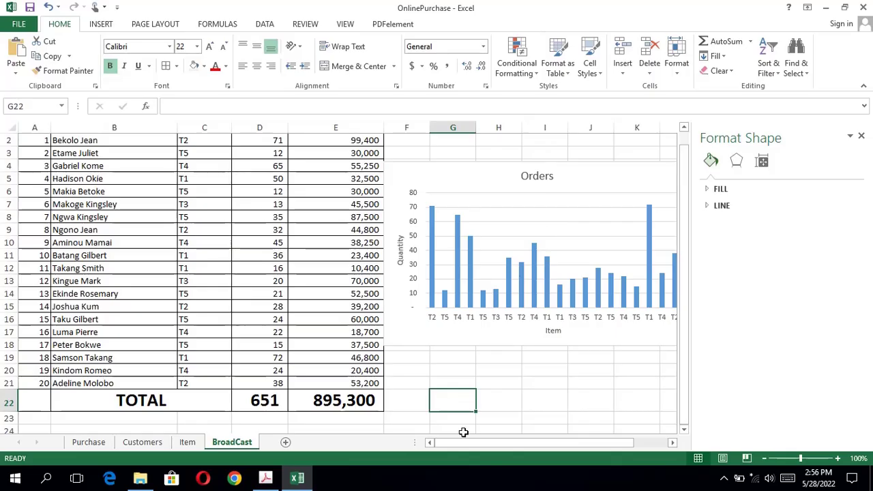
{"action": "key", "text": "Down"}
{"action": "key", "text": "Down"}
{"action": "key", "text": "Down"}
{"action": "key", "text": "Down"}
{"action": "key", "text": "Down"}
{"action": "key", "text": "Down"}
{"action": "key", "text": "Down"}
{"action": "key", "text": "Down"}
{"action": "key", "text": "Down"}
{"action": "key", "text": "Down"}
{"action": "key", "text": "Down"}
{"action": "key", "text": "Down"}
{"action": "key", "text": "Down"}
{"action": "key", "text": "Down"}
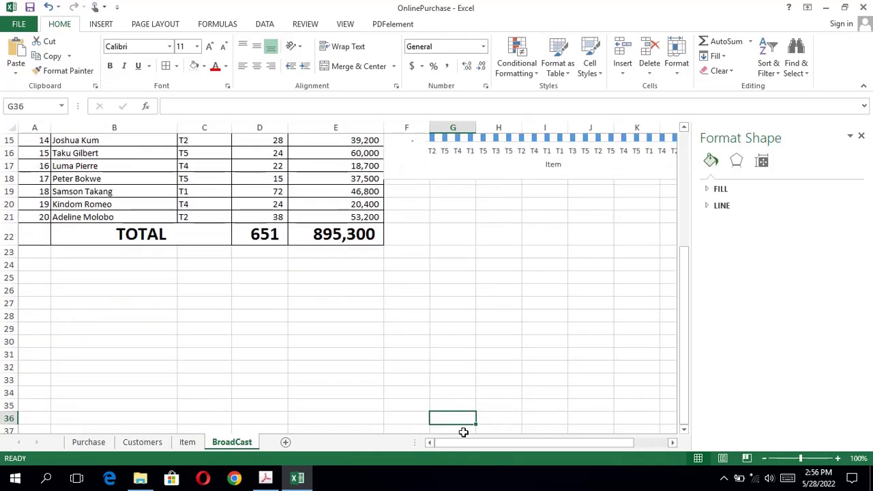
Move the Orders chart under the table into rows 23–37 and check the one-page preview
{"action": "left_click", "coordinate": [427, 171]}
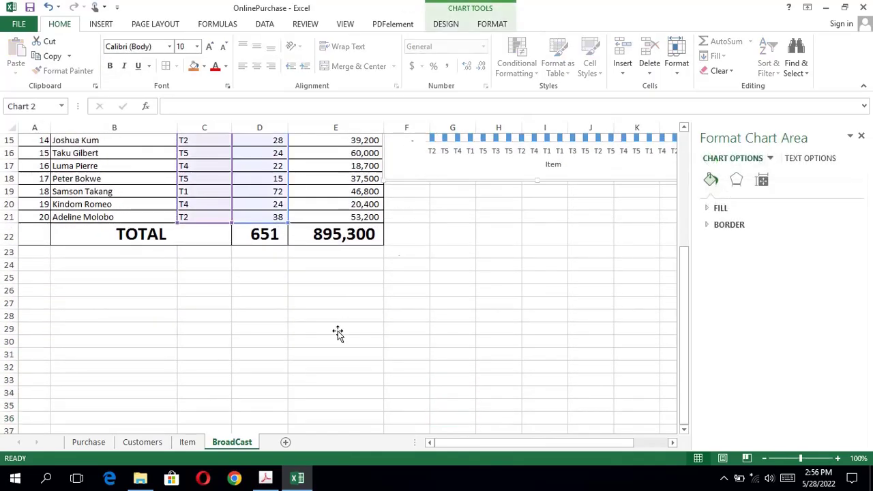
{"action": "left_click_drag", "start_coordinate": [213, 300], "coordinate": [141, 425]}
{"action": "left_click", "coordinate": [513, 216]}
{"action": "left_click", "coordinate": [471, 169]}
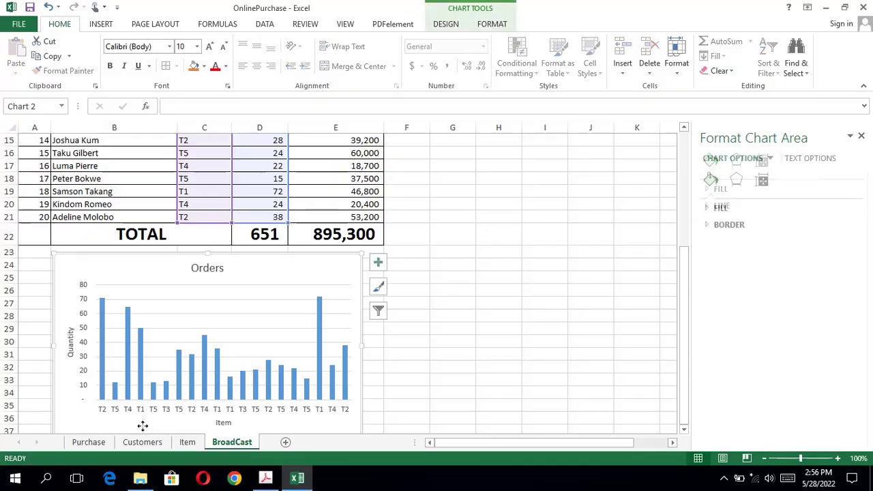
{"action": "left_click", "coordinate": [488, 298]}
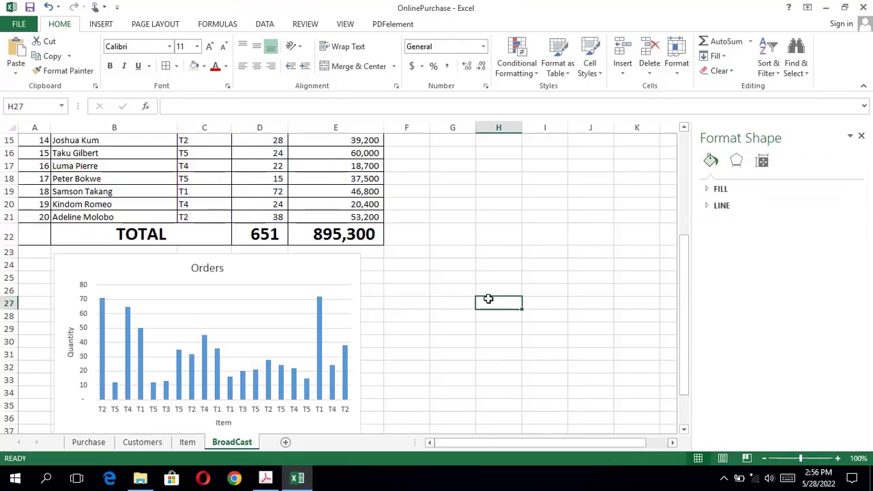
{"action": "key", "text": "ctrl+p"}
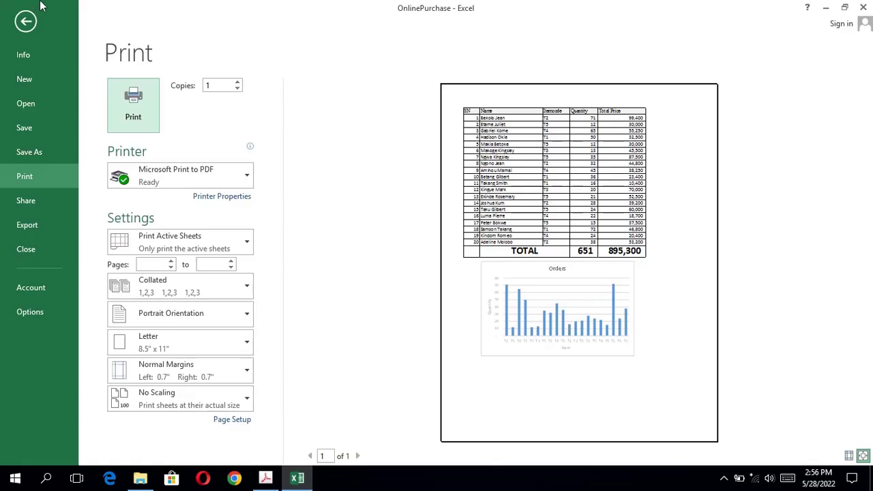
Leave the print preview and bring the exam instructions PDF back to the front
{"action": "left_click", "coordinate": [21, 28]}
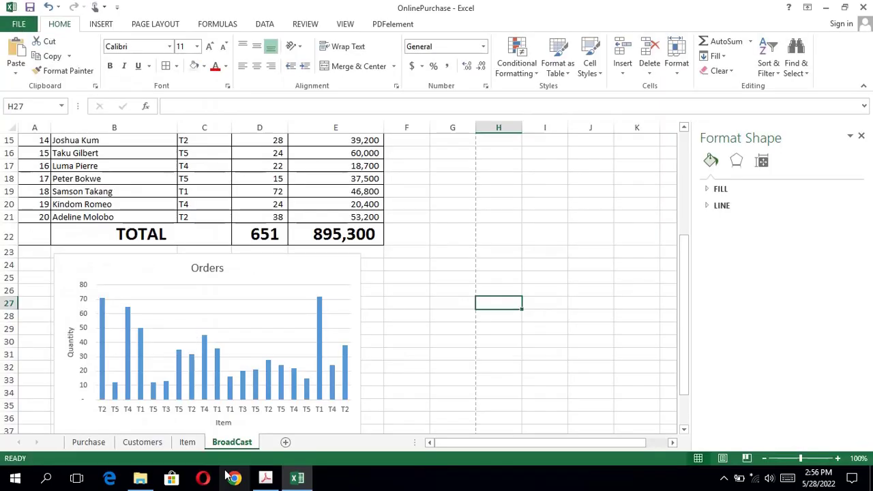
{"action": "left_click", "coordinate": [261, 480]}
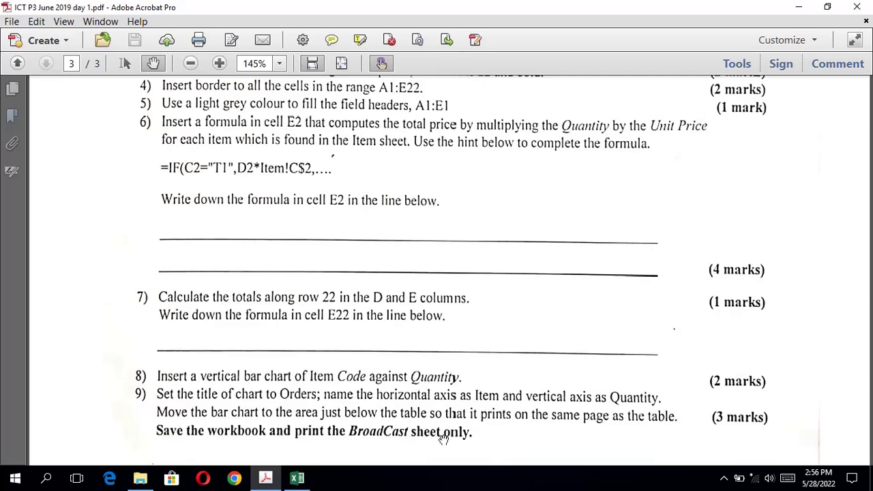
Switch back to Excel's BroadCast sheet after reading question 9's save-and-print line
{"action": "left_click", "coordinate": [297, 480]}
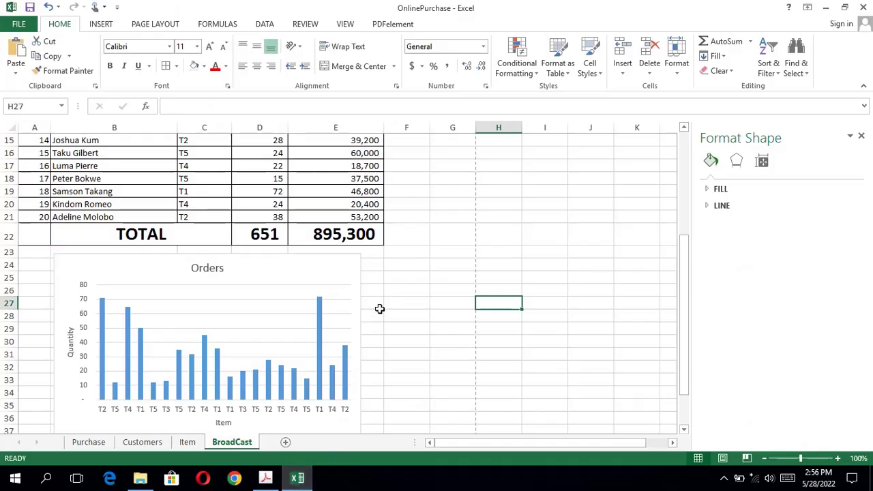